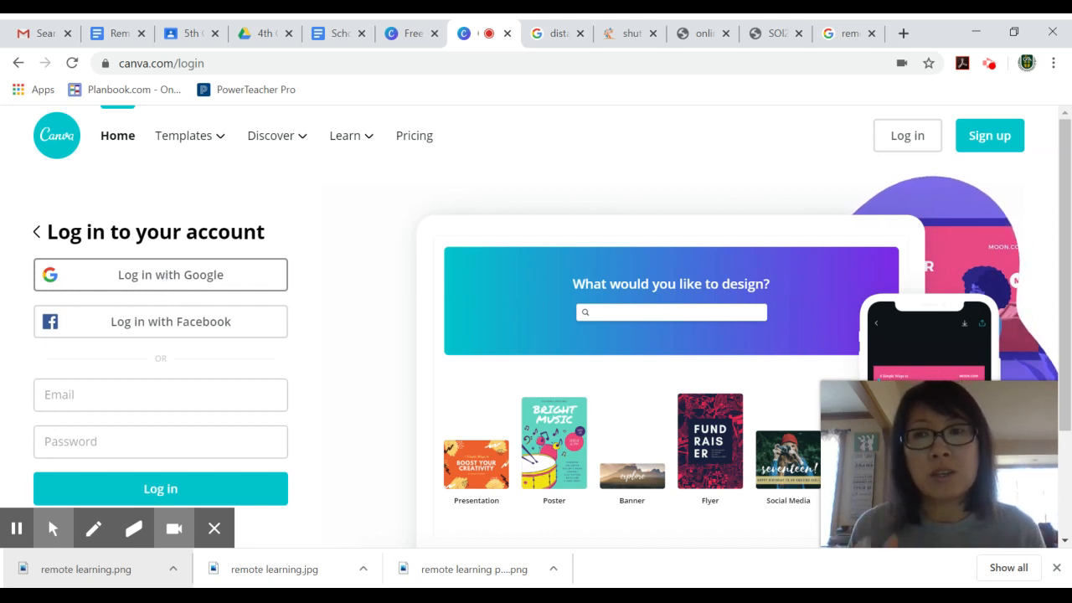
- Try to log in to the site with the Google account
left_click(136, 276)
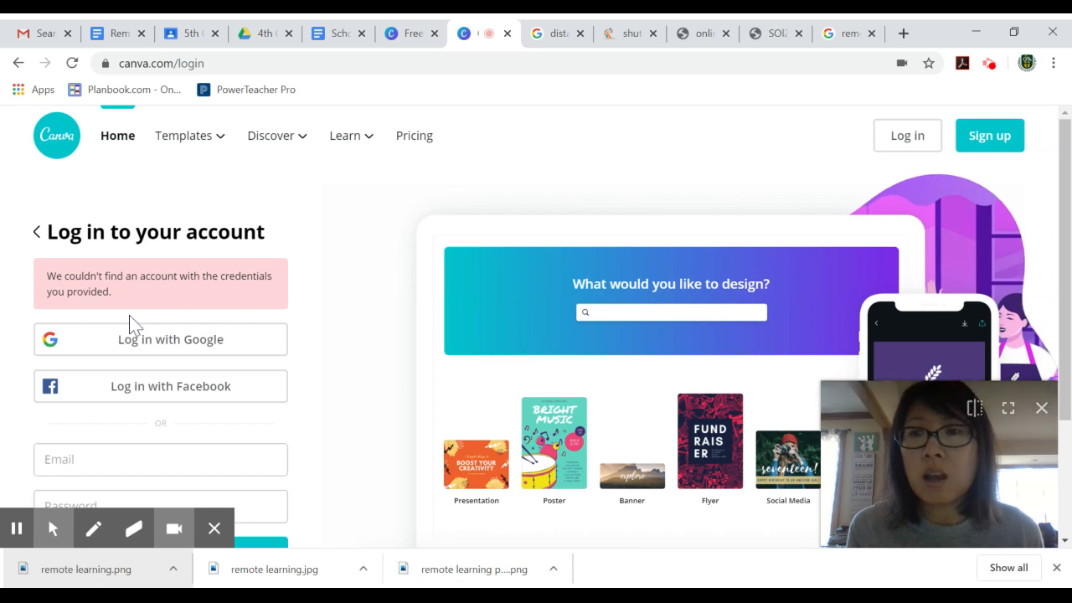
scroll(134, 321, "down", 1)
left_click(144, 266)
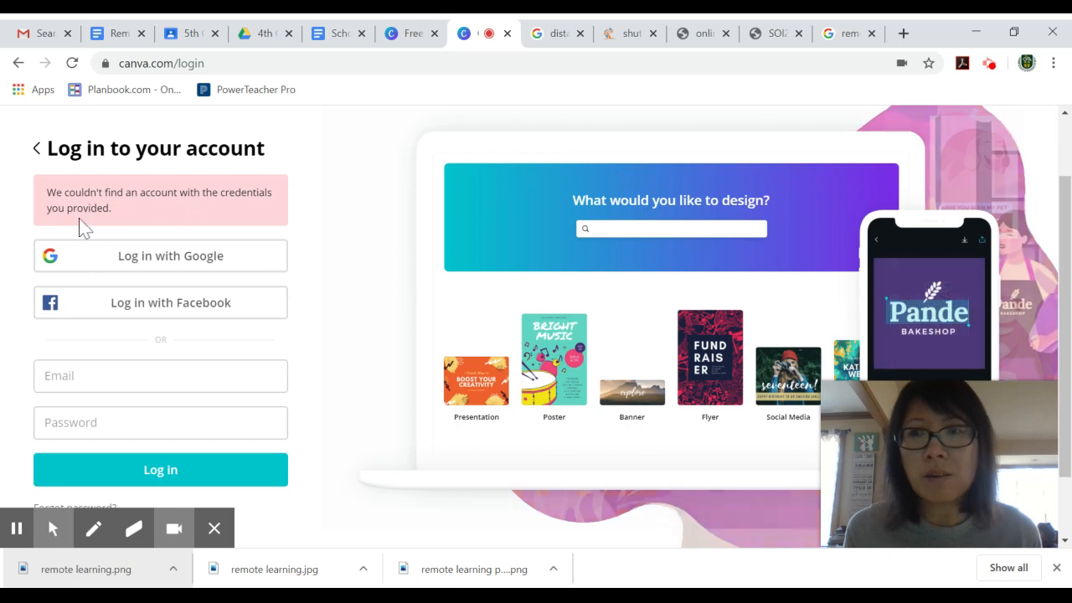
scroll(140, 200, "up", 1)
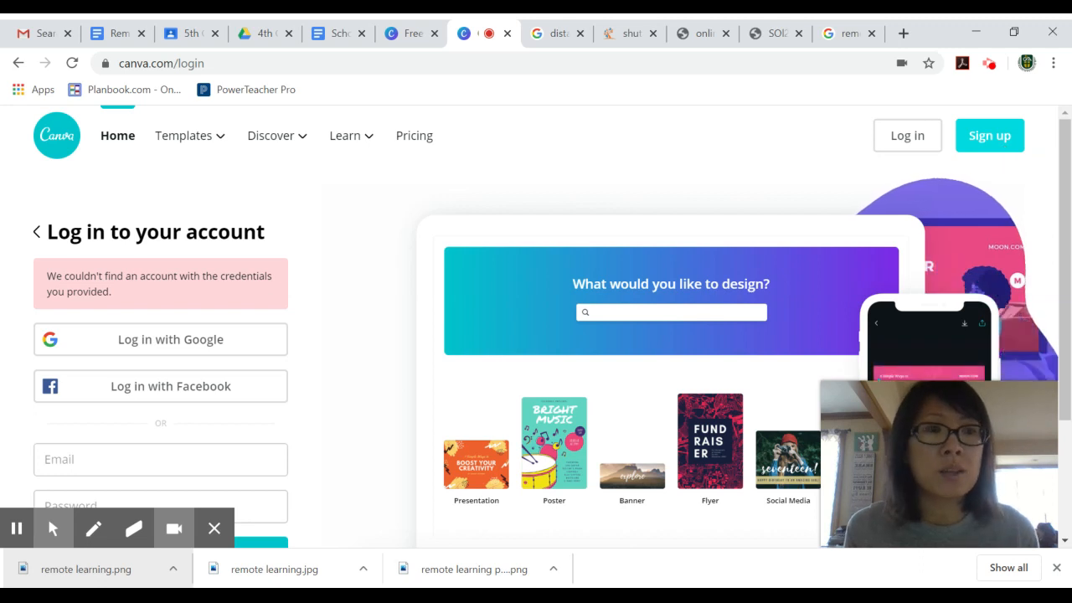
- Sign up with the Google account as a Student and skip the team invitation
left_click(1000, 137)
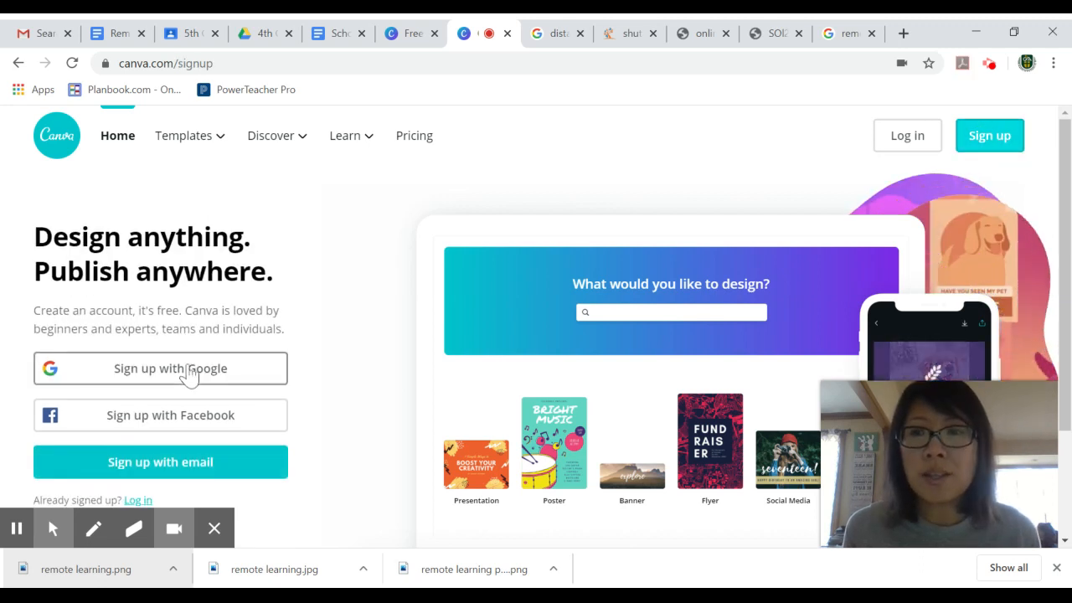
left_click(187, 373)
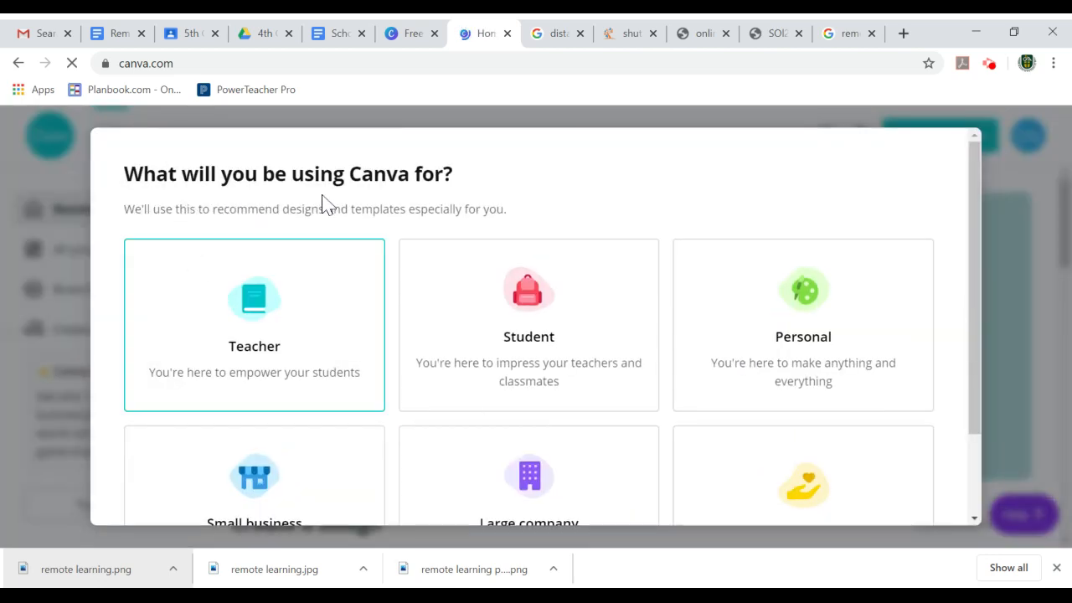
left_click(545, 336)
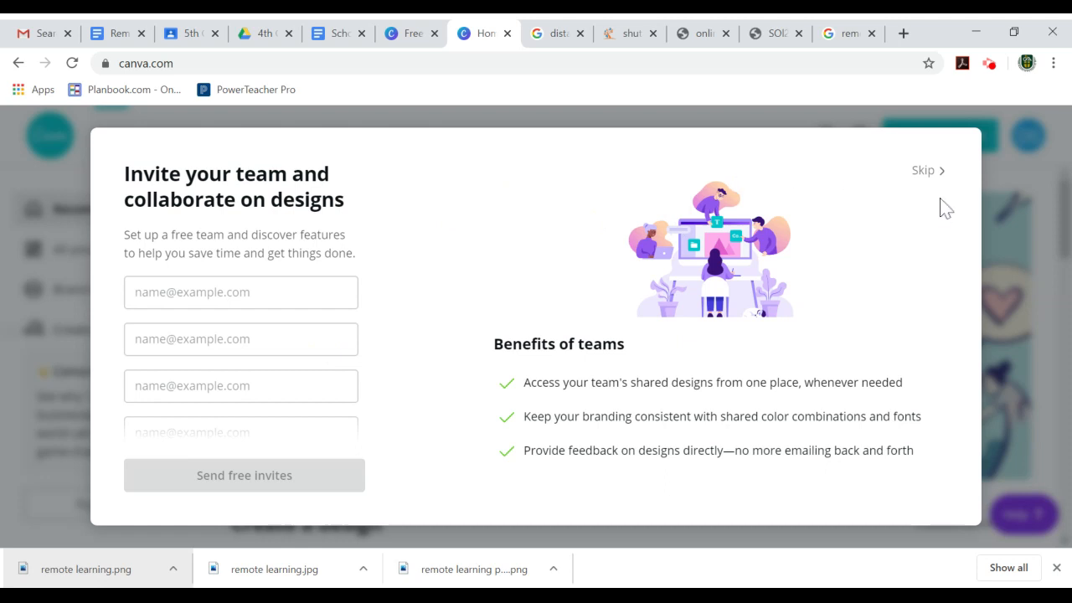
left_click(924, 171)
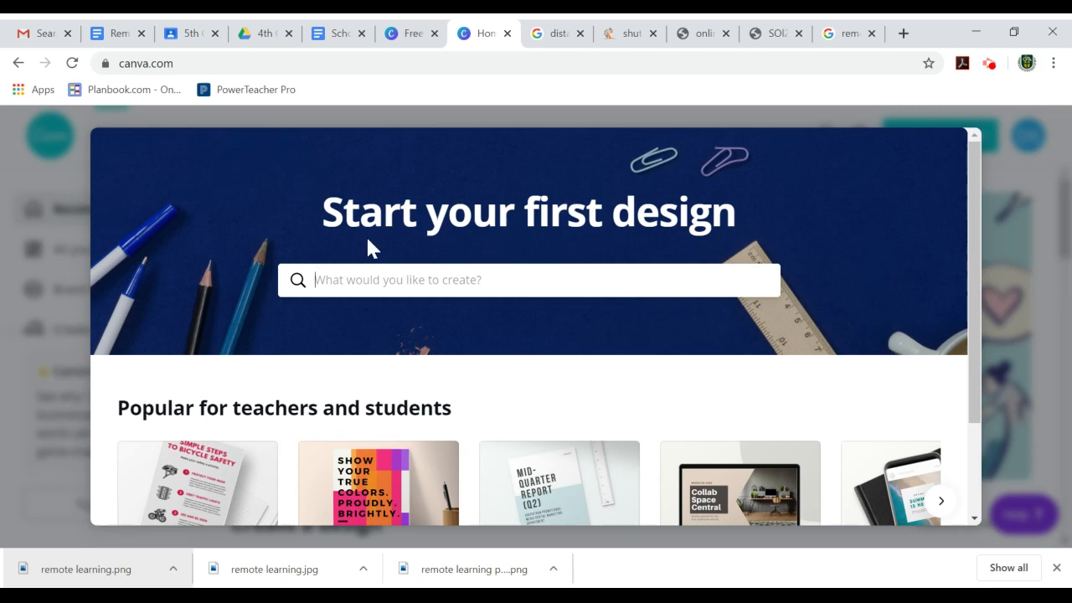
- Create a new 18 × 24 in Poster design and dismiss the template tip
scroll(617, 238, "down", 1)
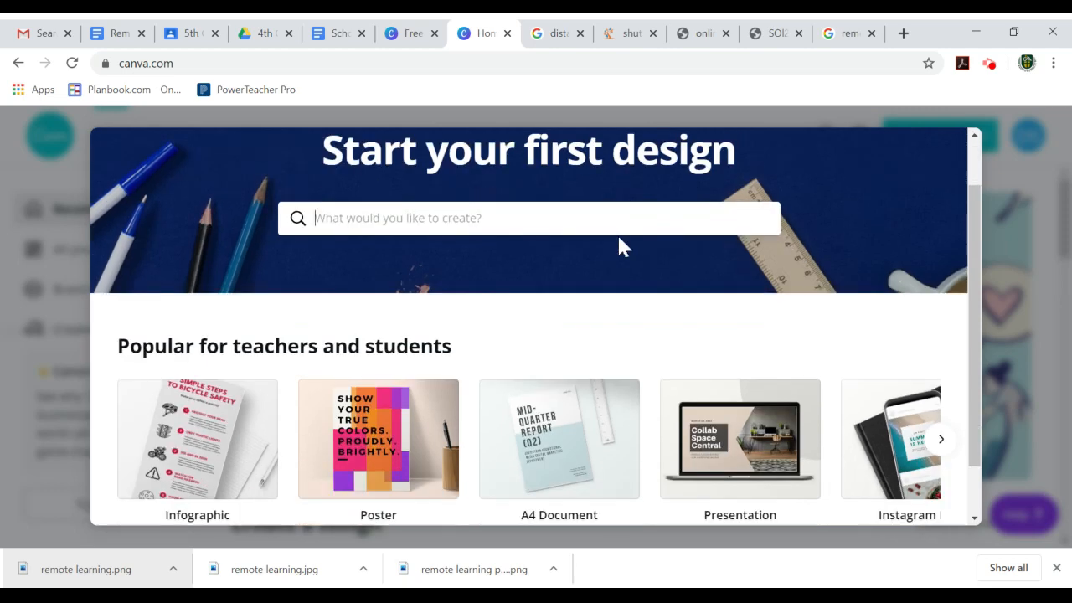
scroll(619, 237, "down", 1)
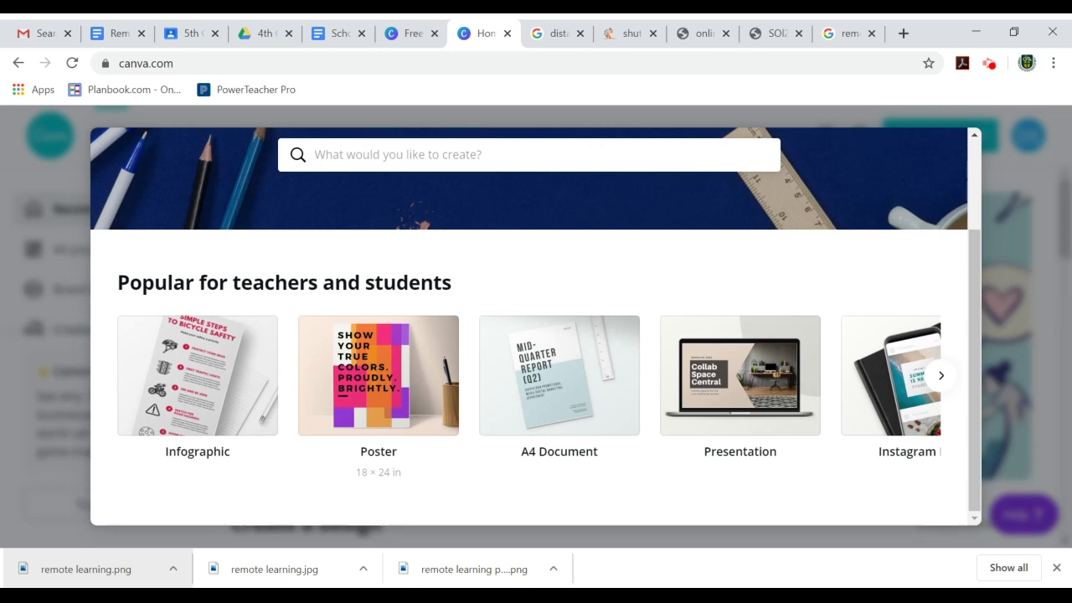
left_click(404, 391)
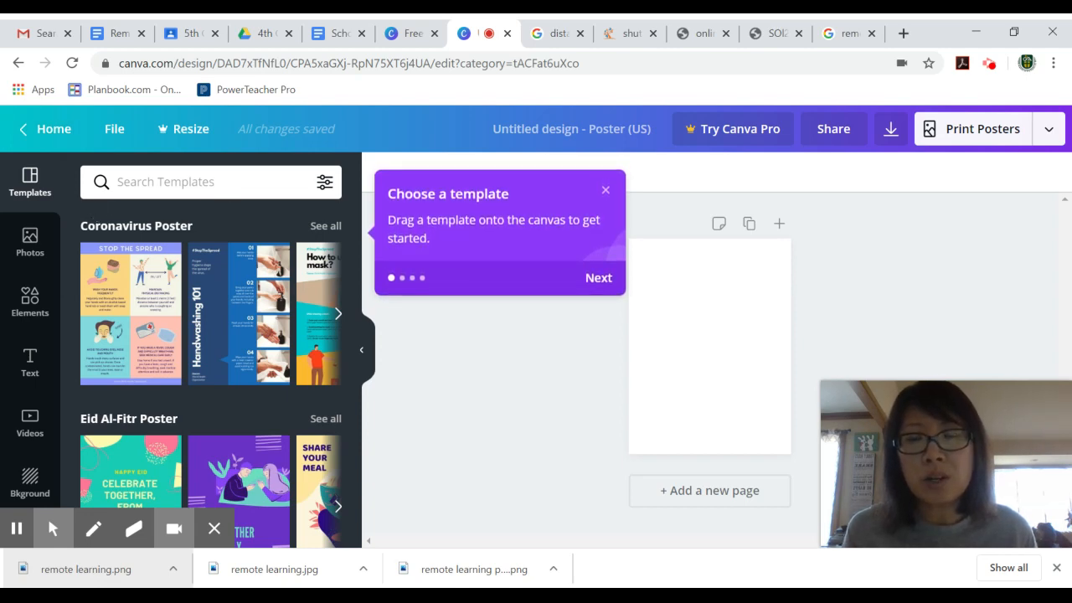
left_click(605, 193)
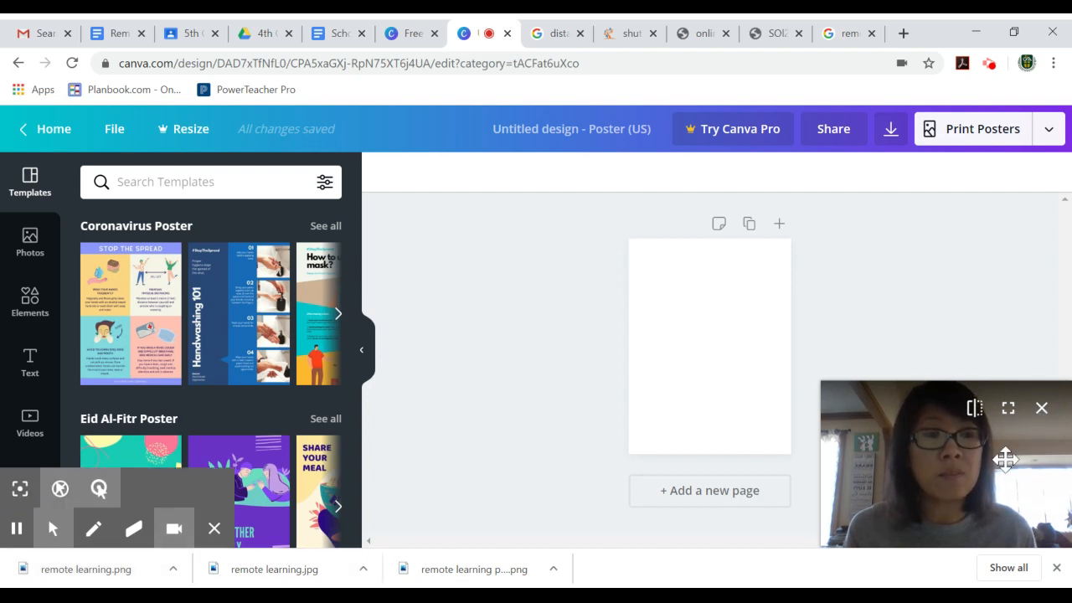
left_click(159, 533)
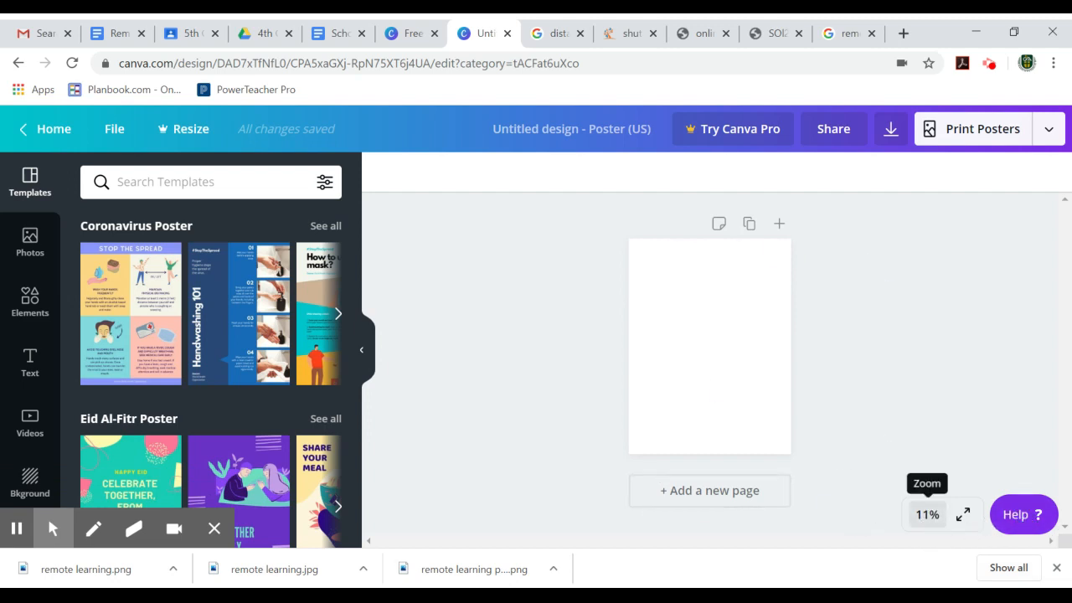
- Add a heading text box to the blank poster and move it to the top of the page
left_click(933, 519)
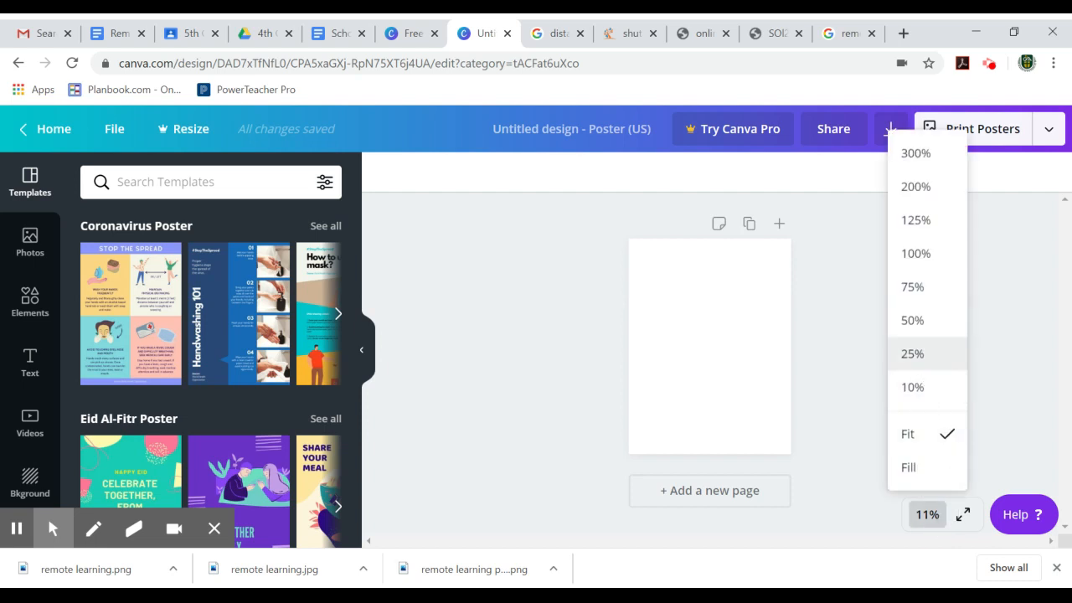
left_click(921, 353)
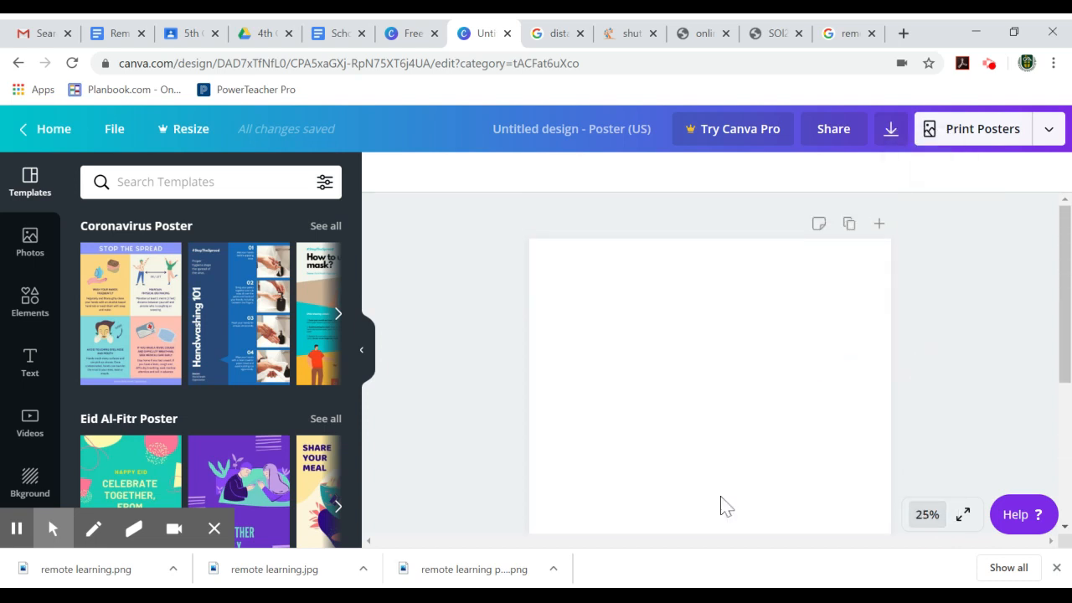
left_click(931, 523)
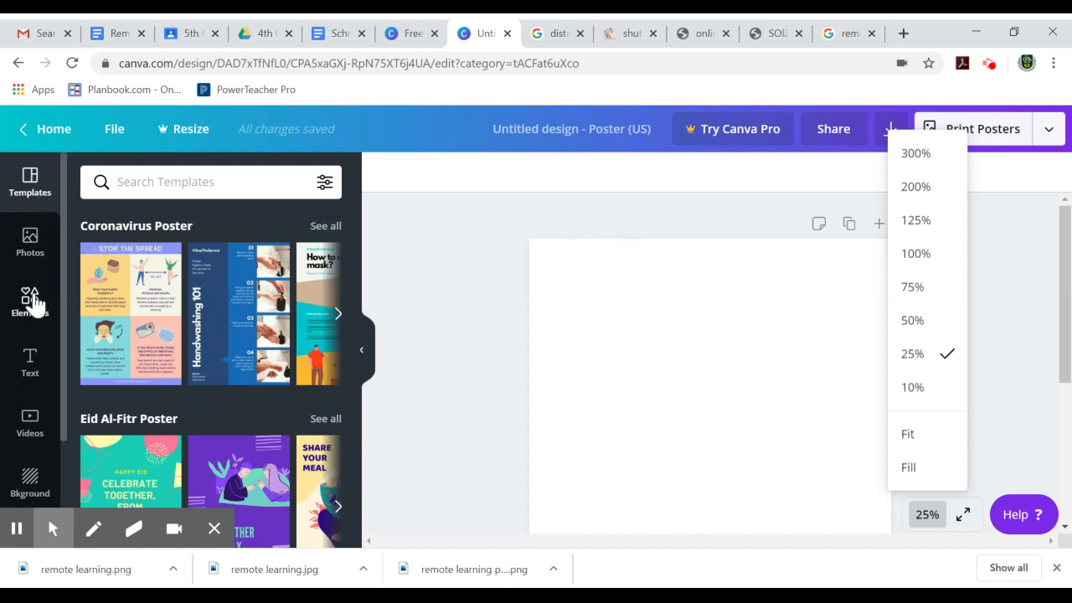
left_click(33, 374)
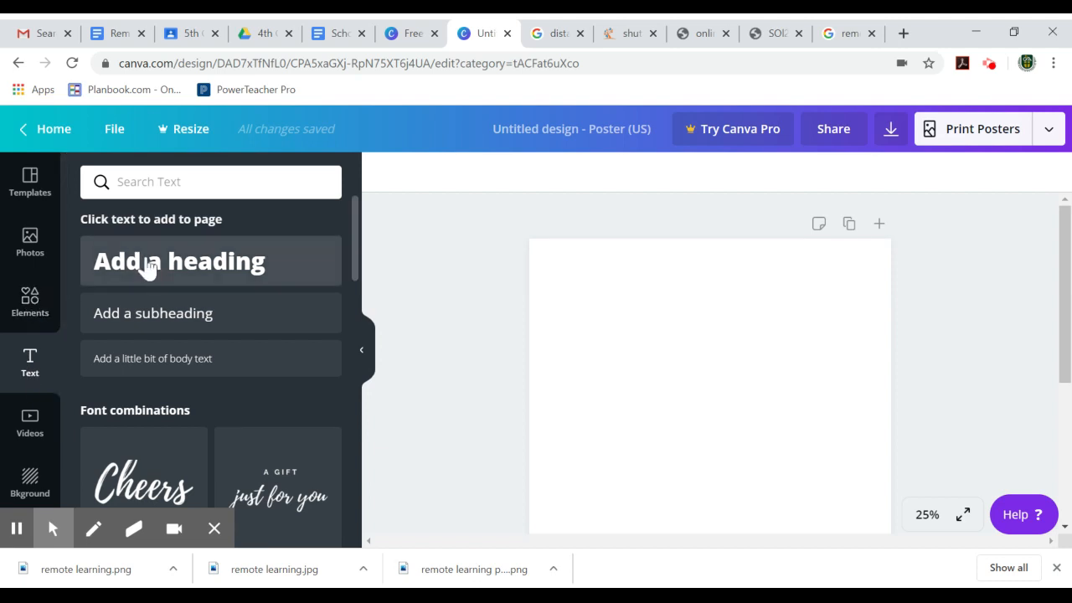
left_click(239, 265)
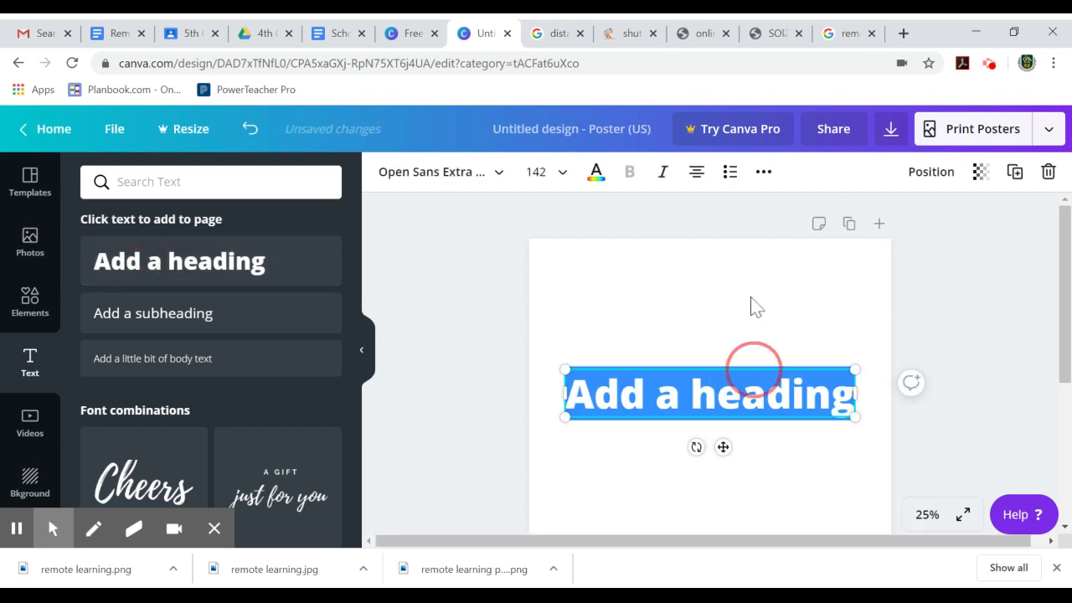
left_click_drag(753, 373, 753, 248)
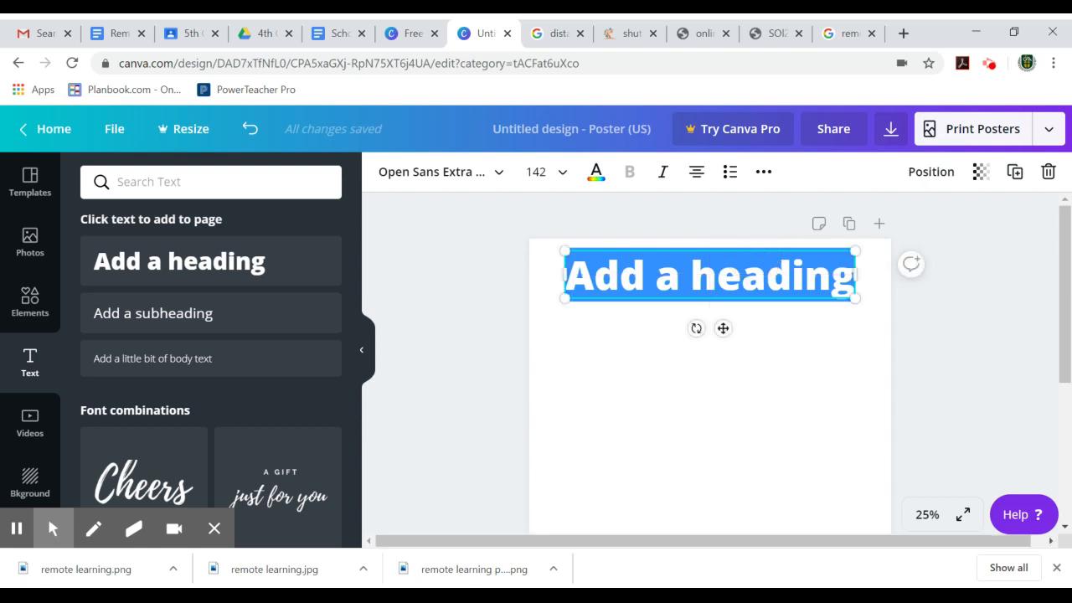
- Replace the placeholder heading text with "School Achievement Badges"
double_click(722, 277)
left_click(723, 277)
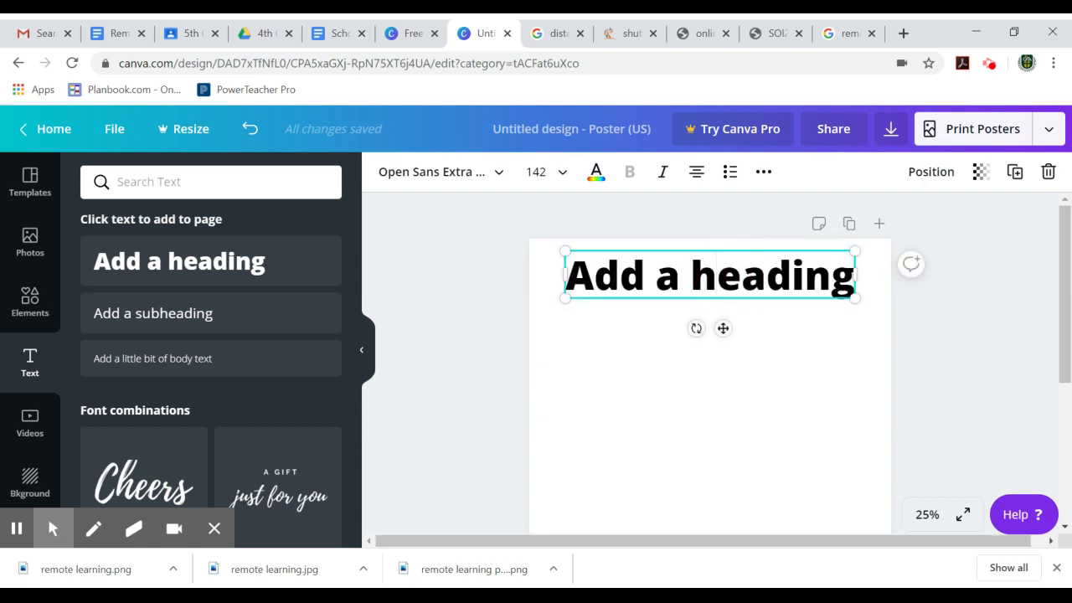
double_click(718, 275)
key("BackSpace")
key("BackSpace")
key("BackSpace")
key("BackSpace")
key("BackSpace")
key("BackSpace")
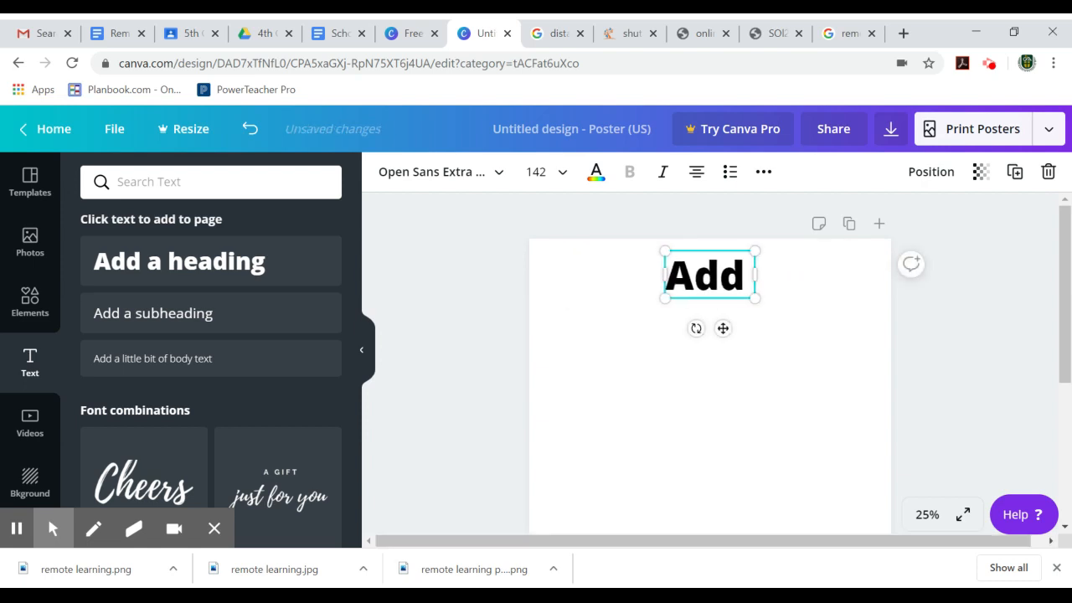
type("My")
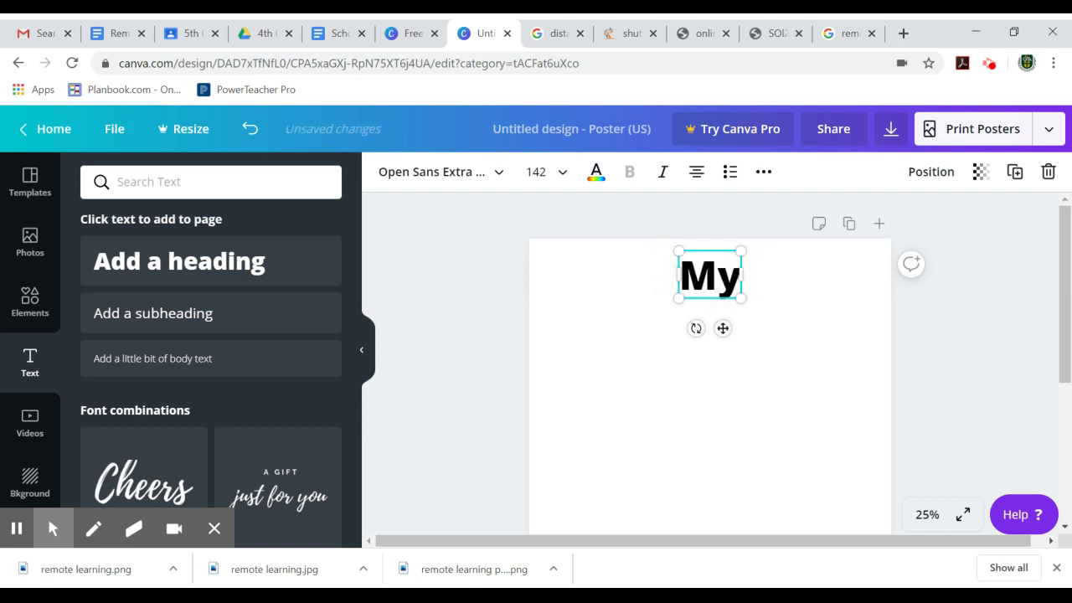
key("BackSpace")
key("BackSpace")
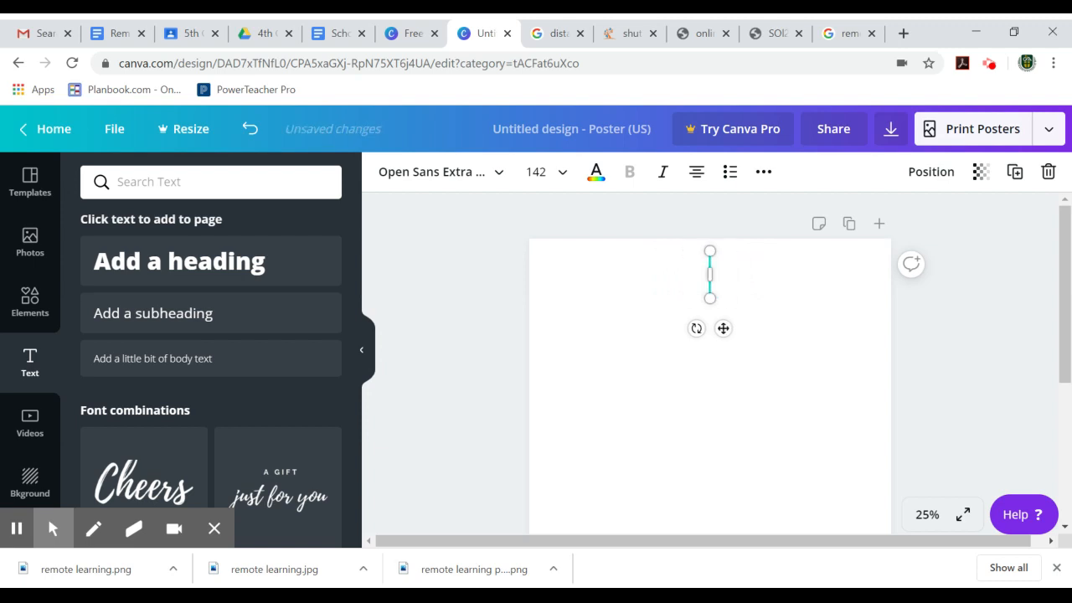
type("School Achi")
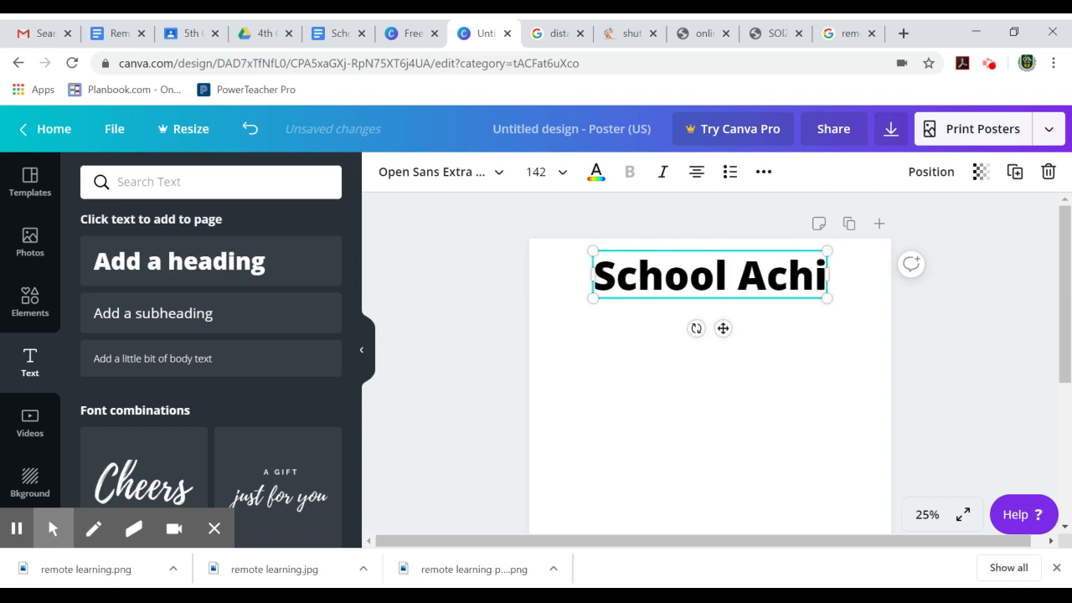
type("evement")
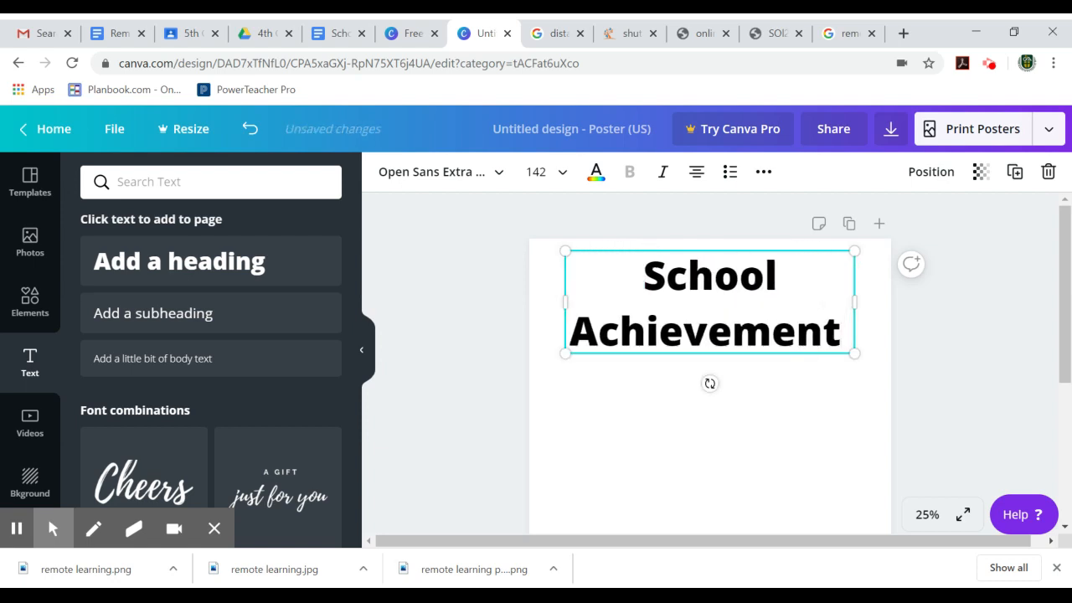
type(" Badges")
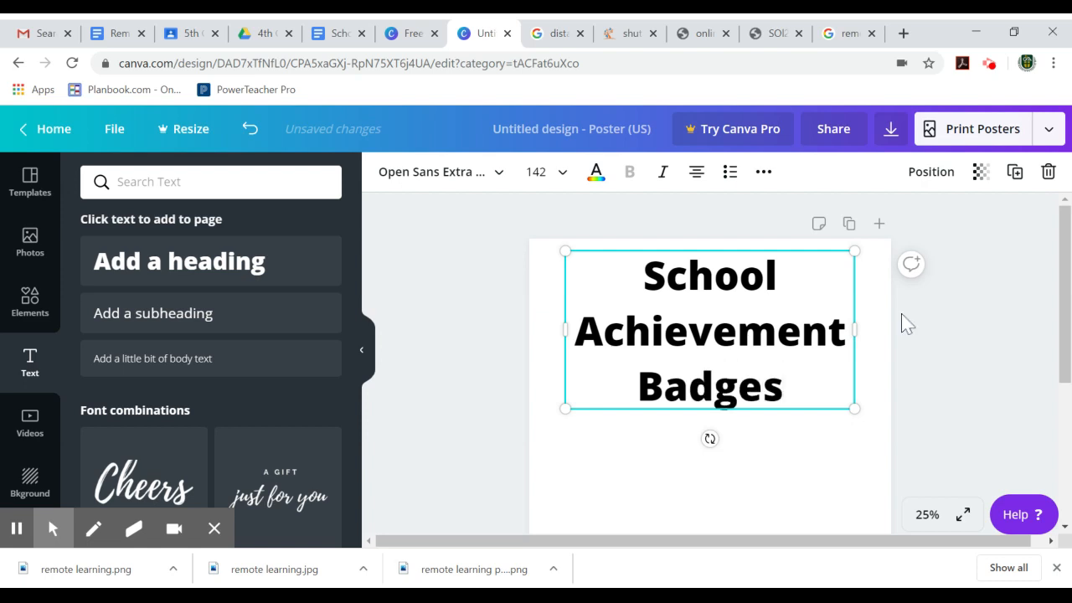
- Set the font size of the whole "School Achievement Badges" heading to 64
left_click_drag(789, 390, 612, 266)
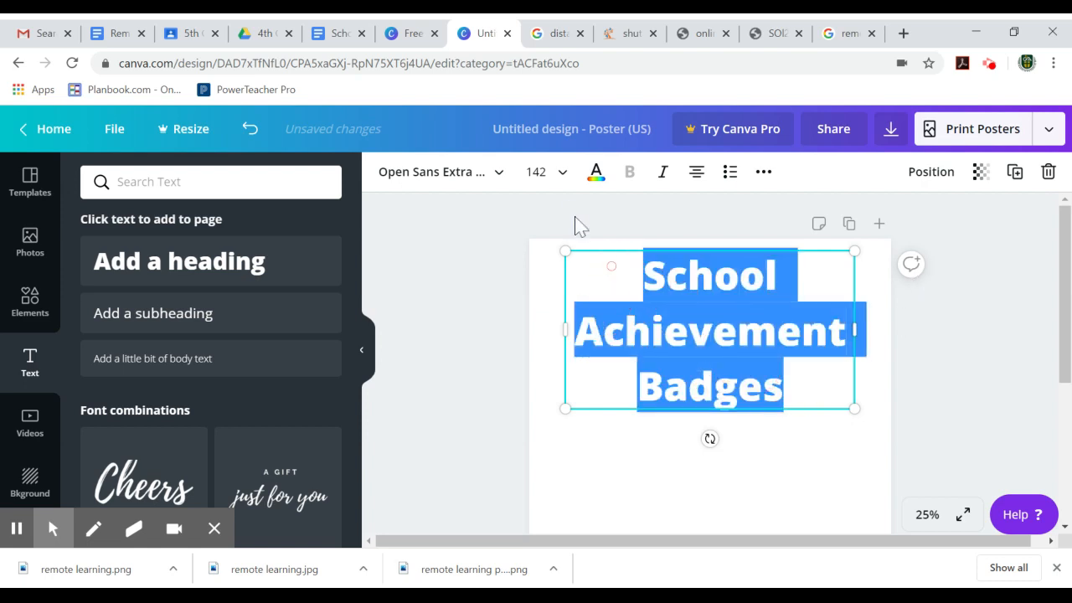
left_click(559, 179)
scroll(579, 411, "down", 3)
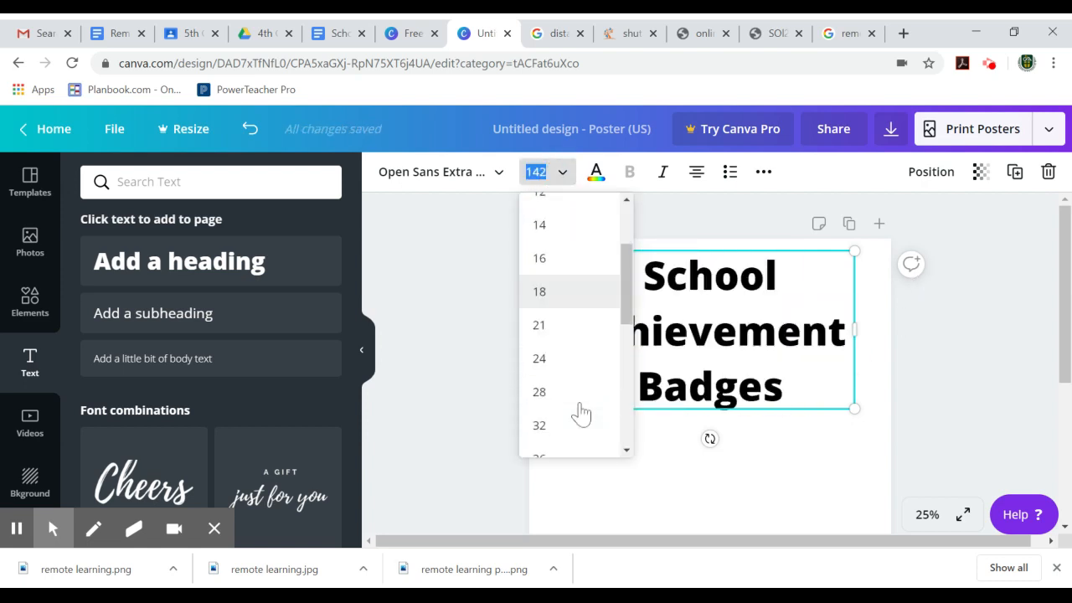
scroll(546, 406, "down", 3)
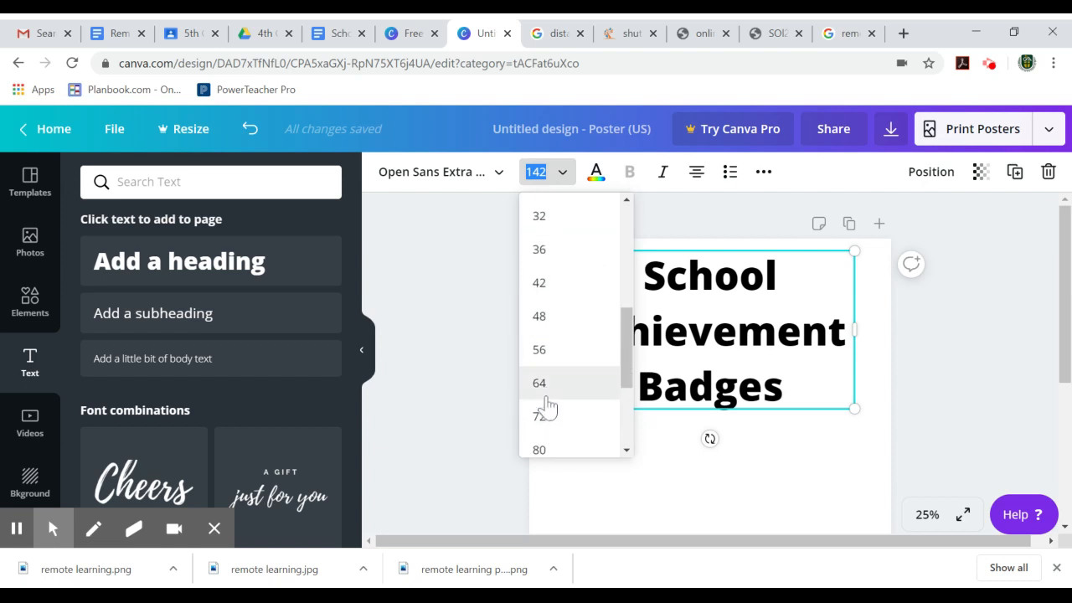
left_click(550, 423)
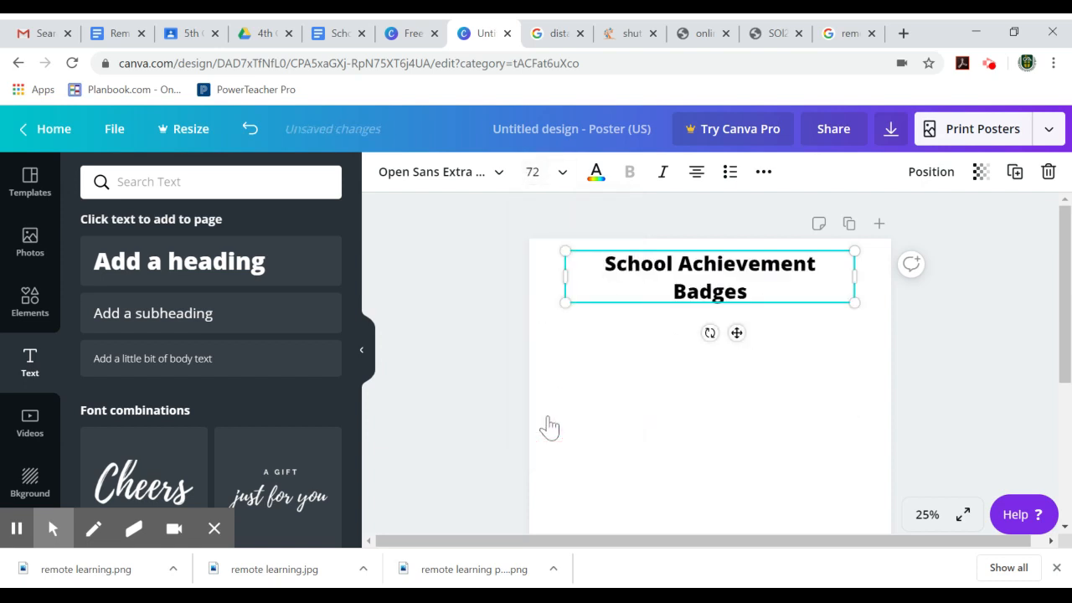
left_click(534, 174)
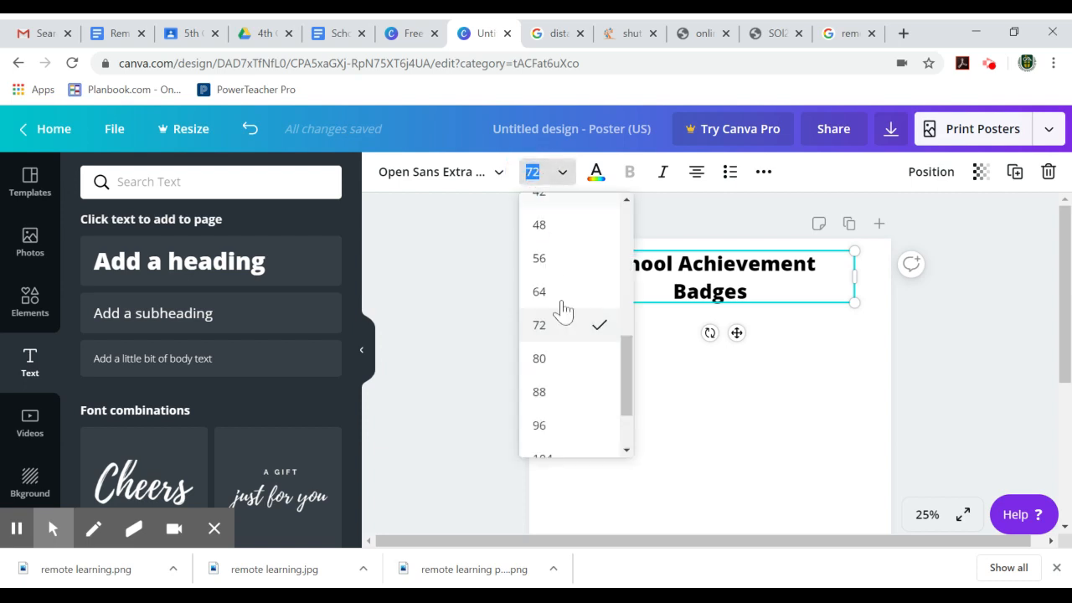
left_click(541, 291)
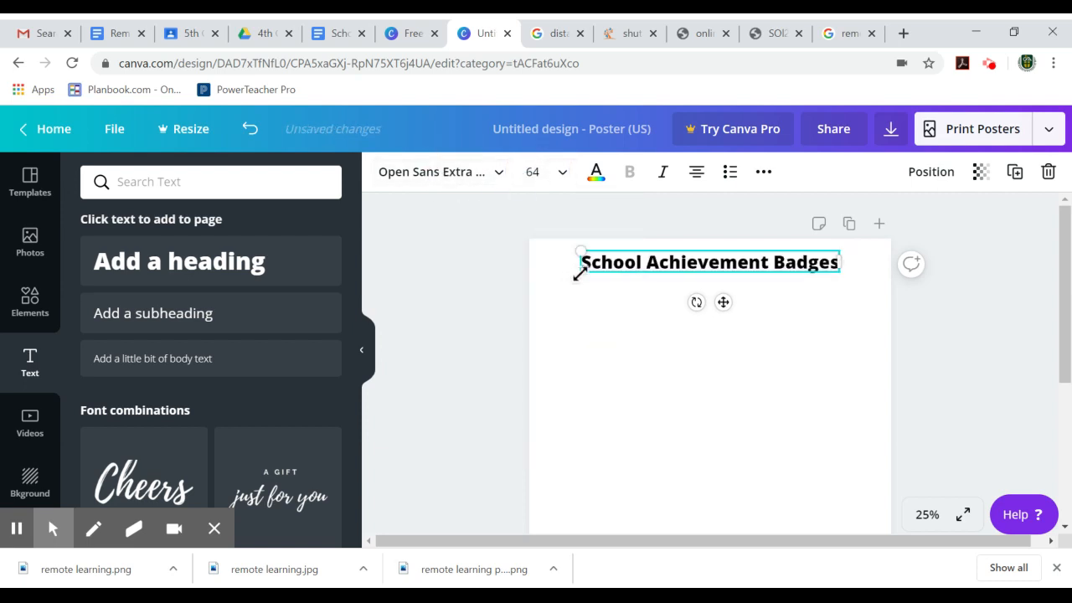
- Change the font of the "School Achievement Badges" heading to Bebas Neue
left_click(452, 174)
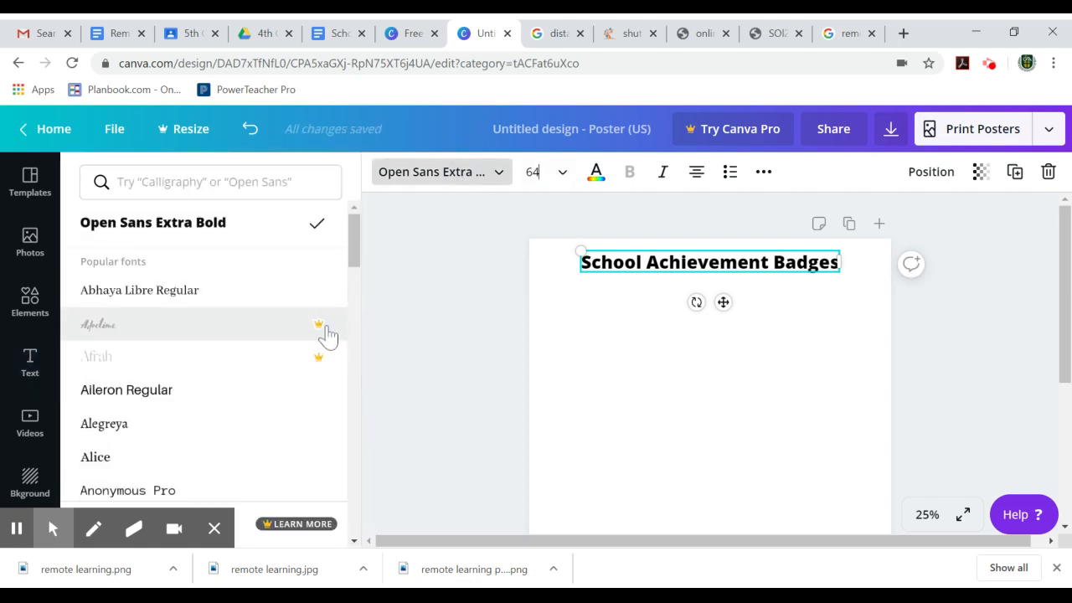
left_click(319, 328)
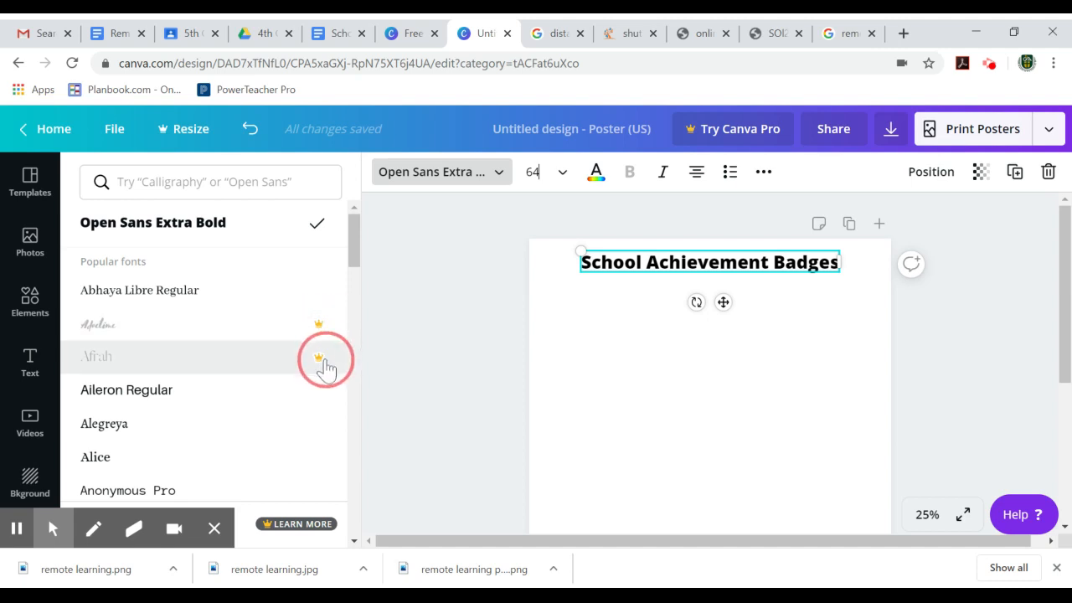
scroll(305, 400, "down", 3)
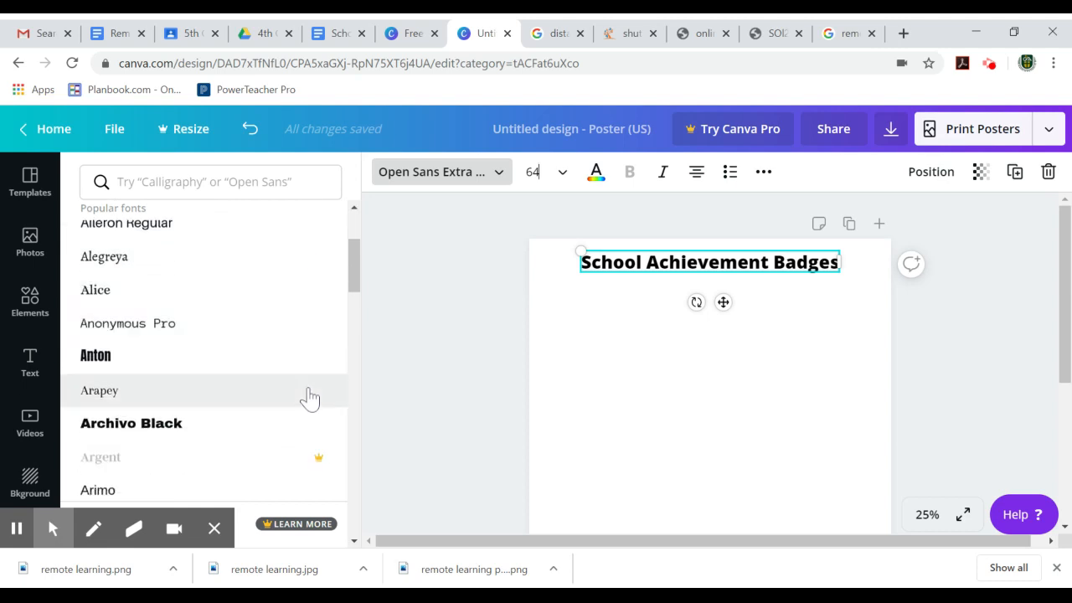
scroll(289, 418, "down", 3)
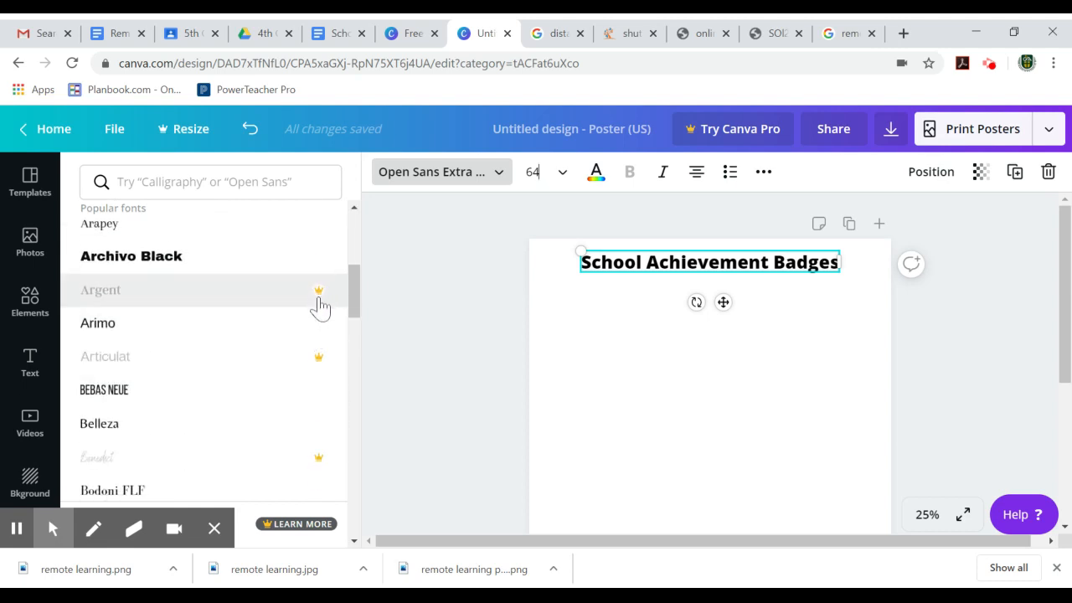
scroll(320, 335, "down", 2)
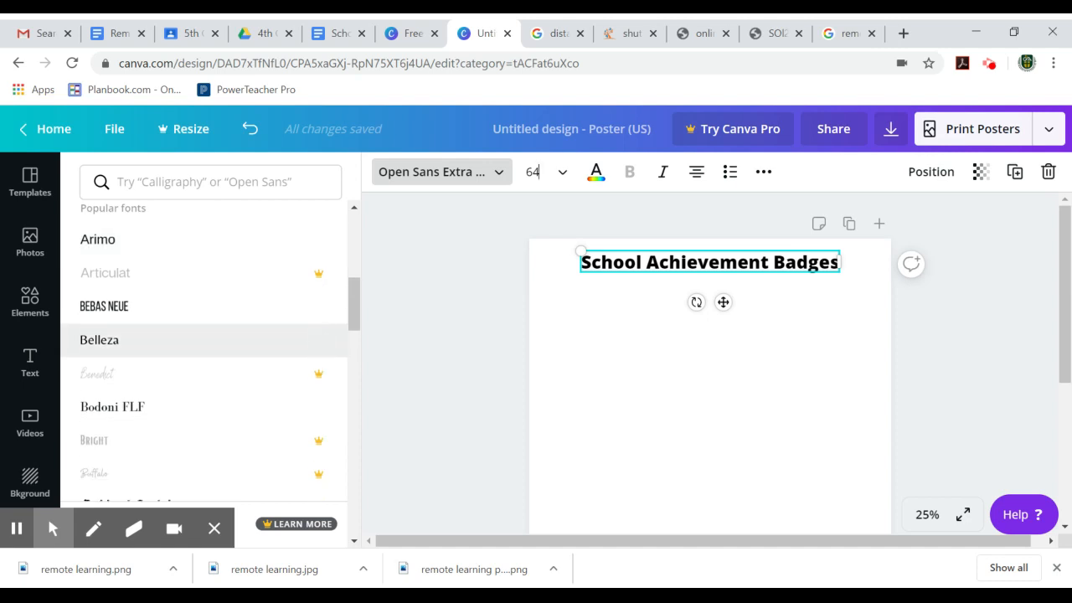
left_click(318, 306)
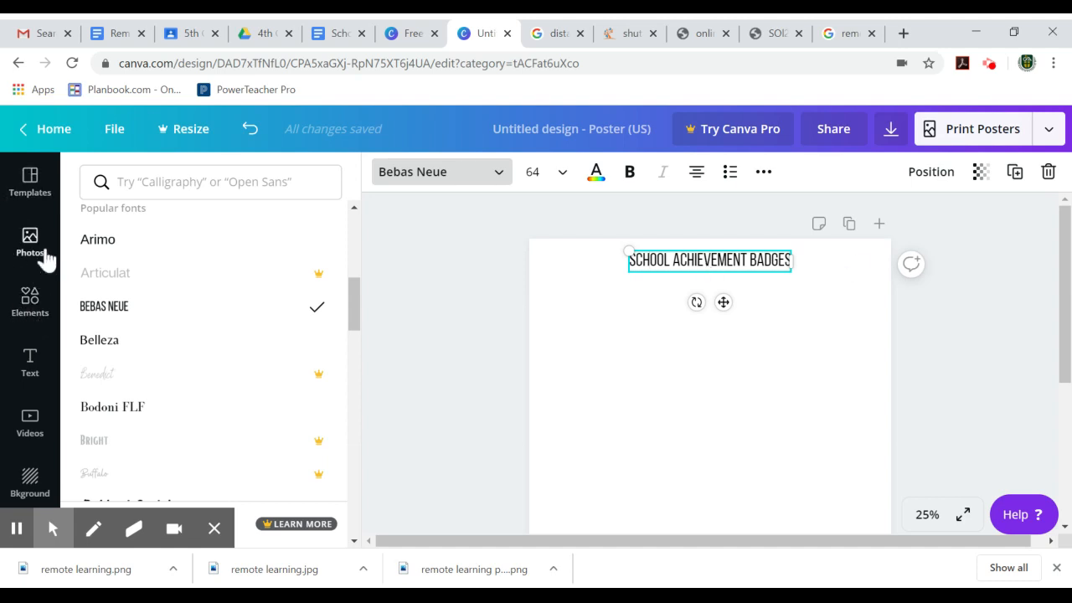
- Open the elements library, review the example badge images in the other browser tabs, and return to the poster design
left_click(30, 301)
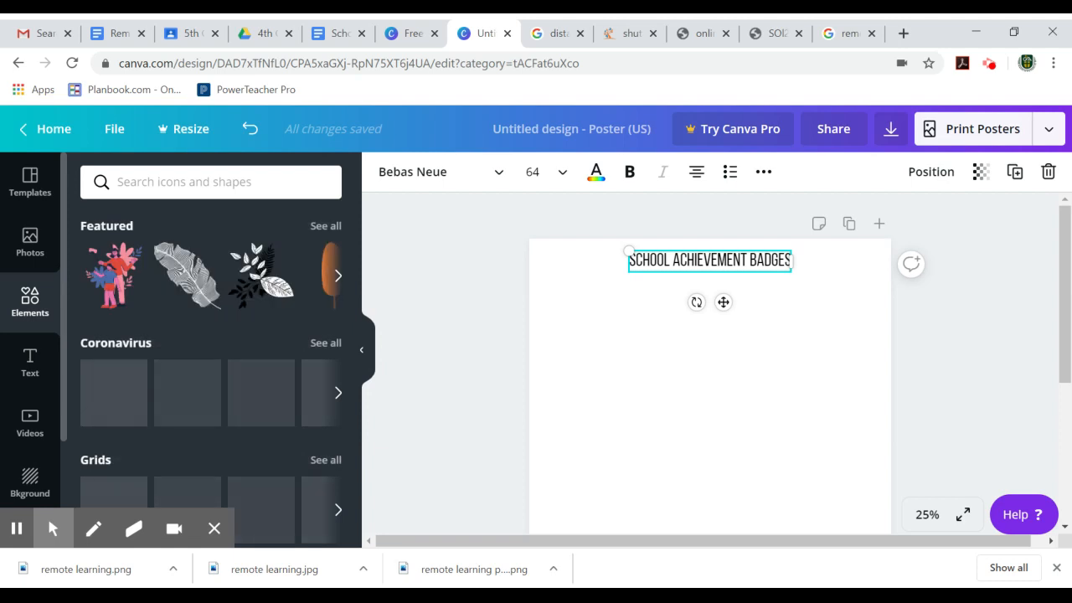
left_click(1012, 346)
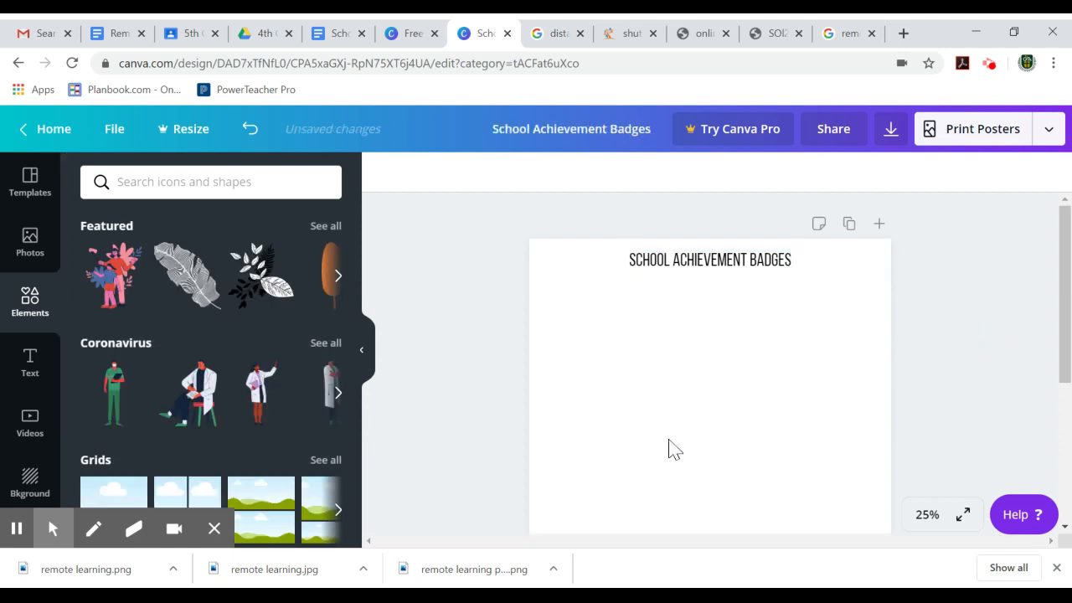
left_click(706, 38)
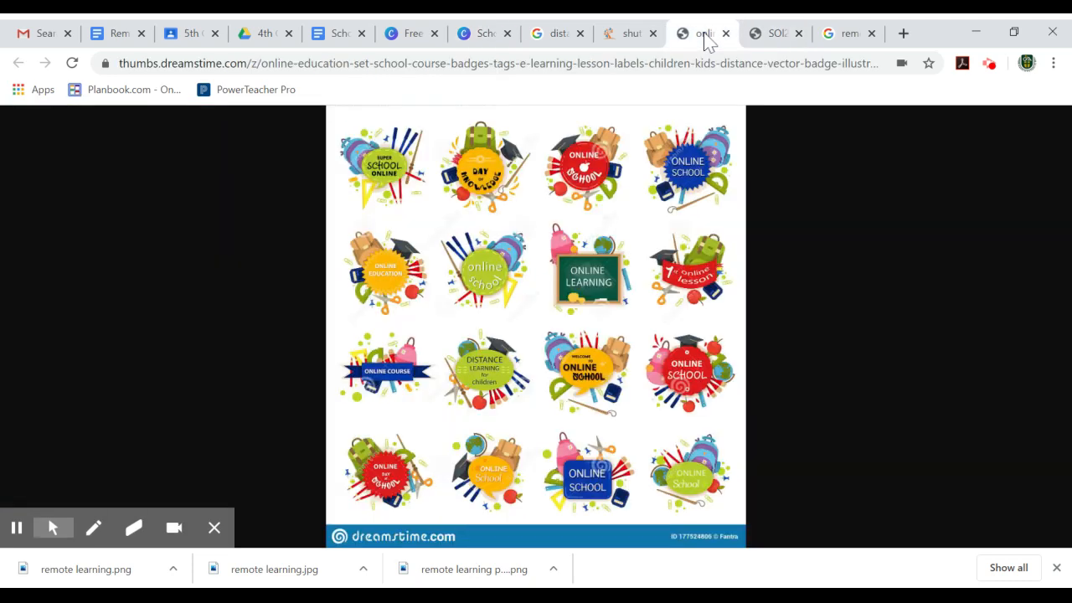
left_click(764, 38)
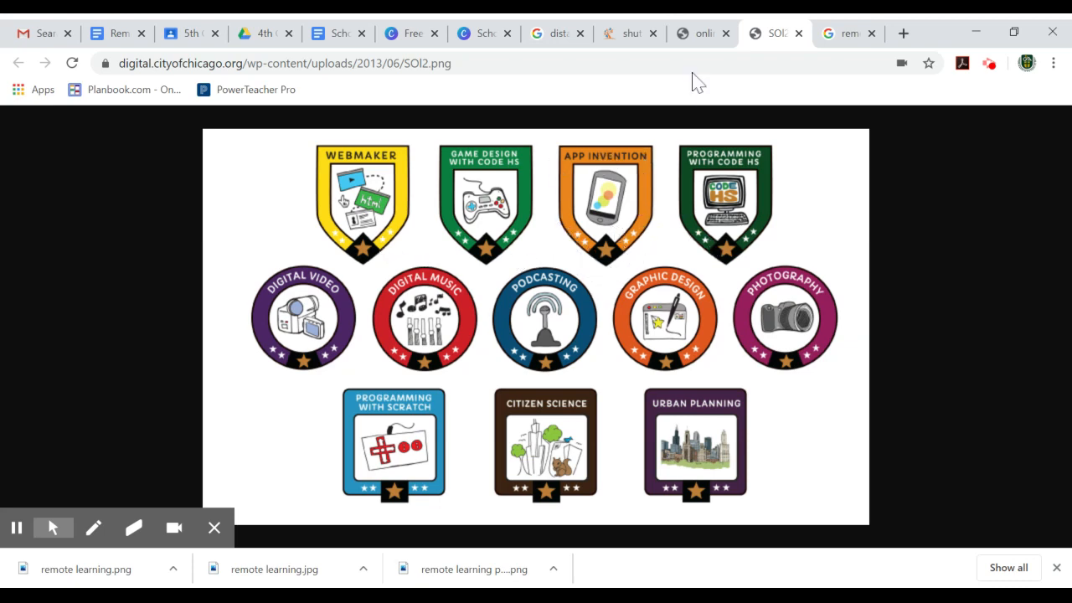
left_click(692, 34)
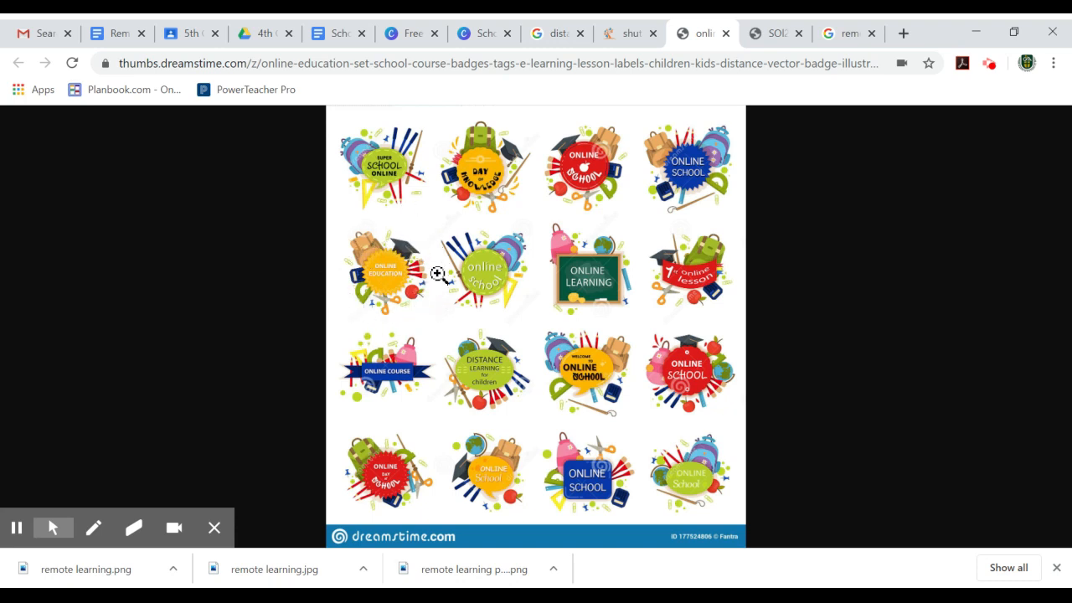
left_click(627, 35)
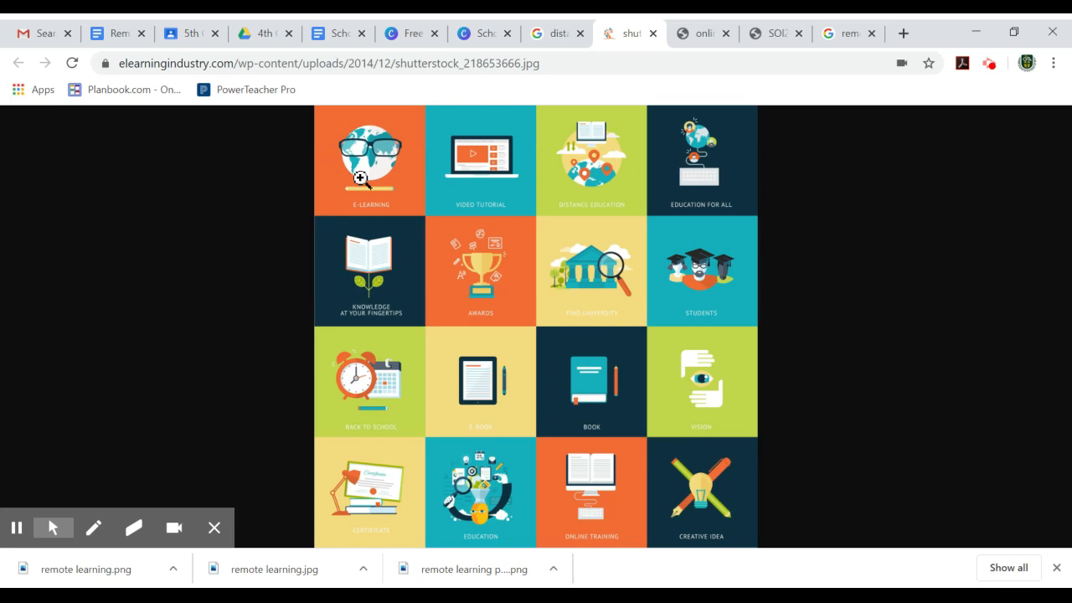
left_click(537, 42)
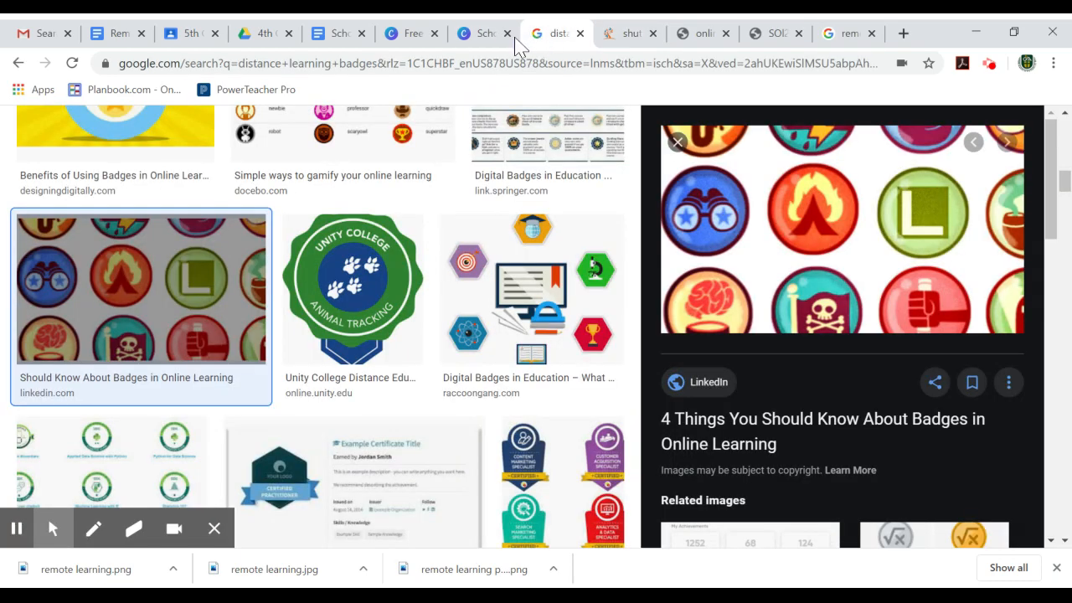
left_click(482, 38)
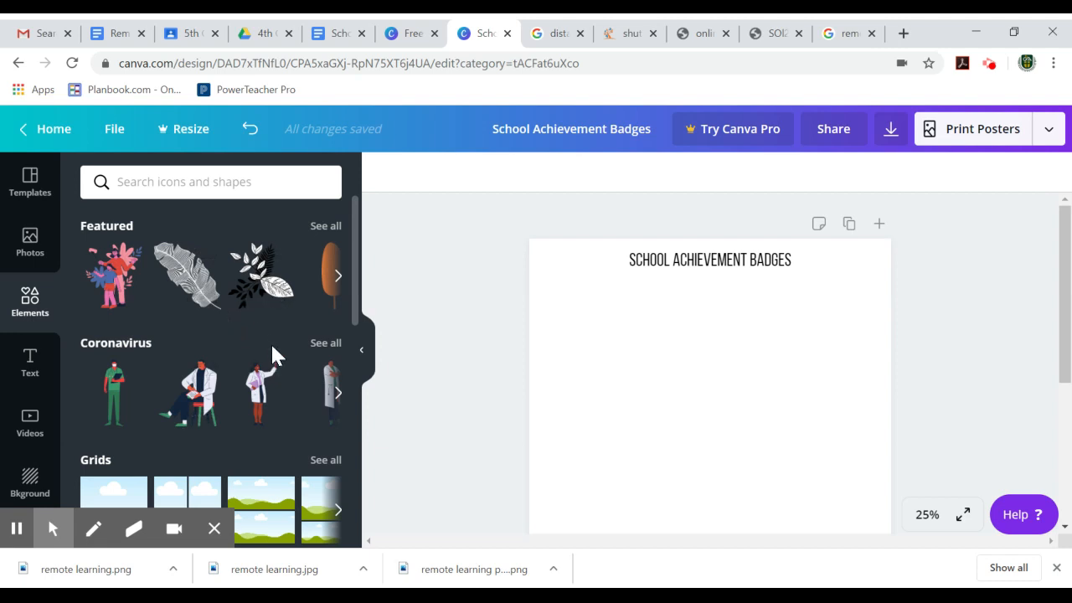
- Show the full Shapes collection from the elements library
scroll(283, 360, "down", 2)
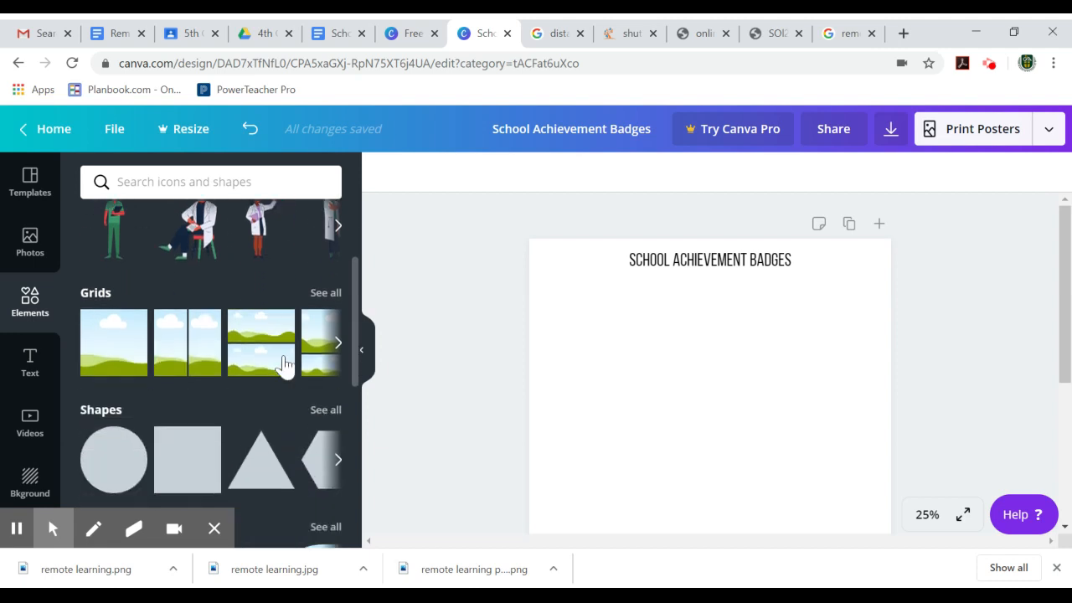
scroll(101, 310, "up", 2)
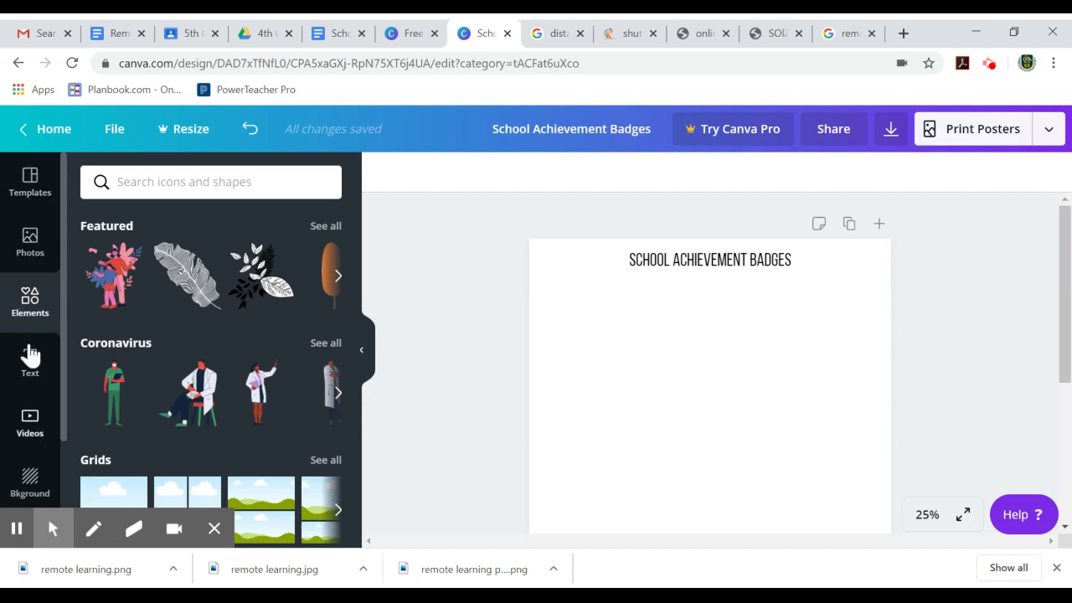
scroll(48, 275, "down", 2)
scroll(48, 275, "up", 1)
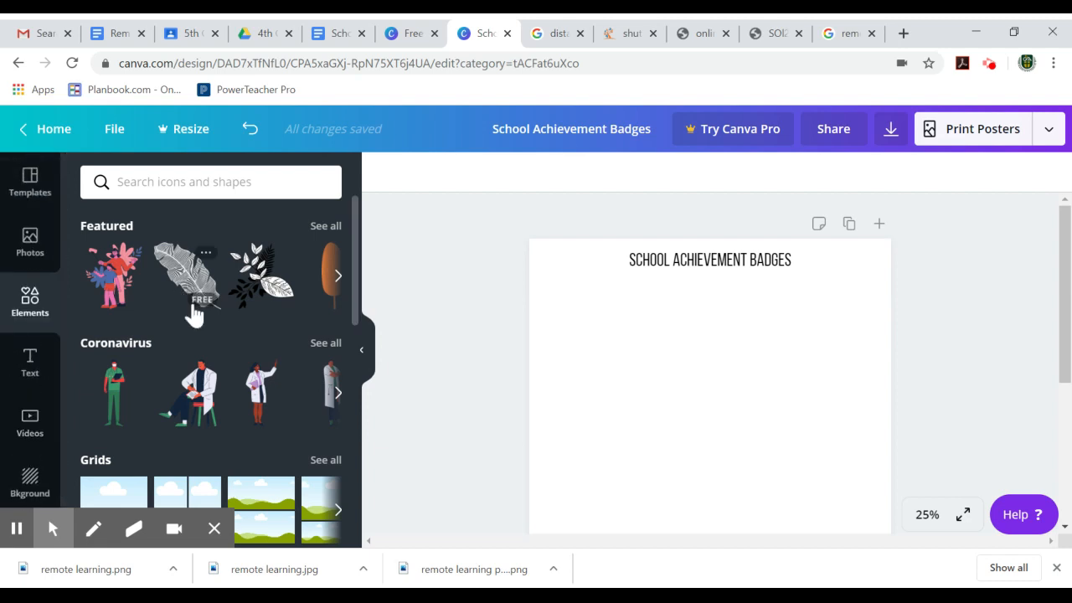
scroll(191, 318, "down", 4)
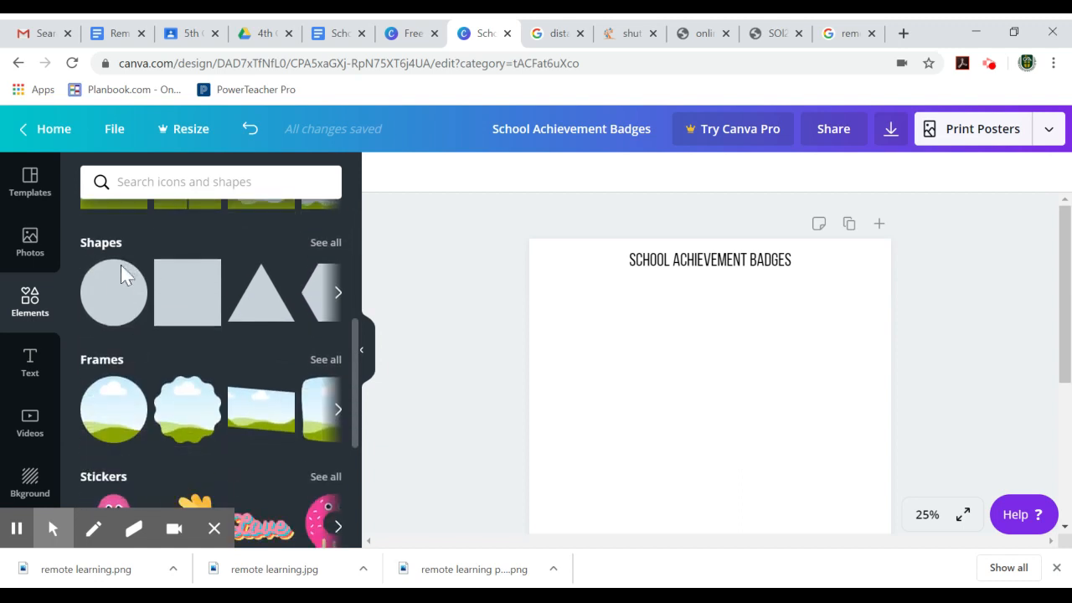
left_click(326, 245)
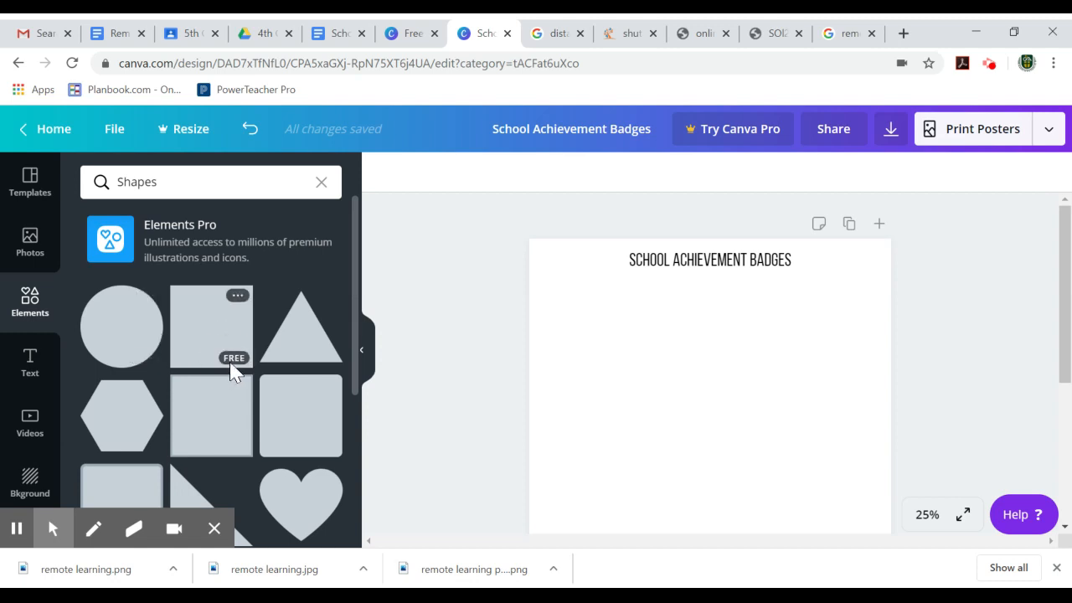
- Examine the Shapes collection for shapes suitable as a badge base
left_click_drag(231, 361, 245, 368)
left_click(229, 361)
scroll(230, 369, "down", 10)
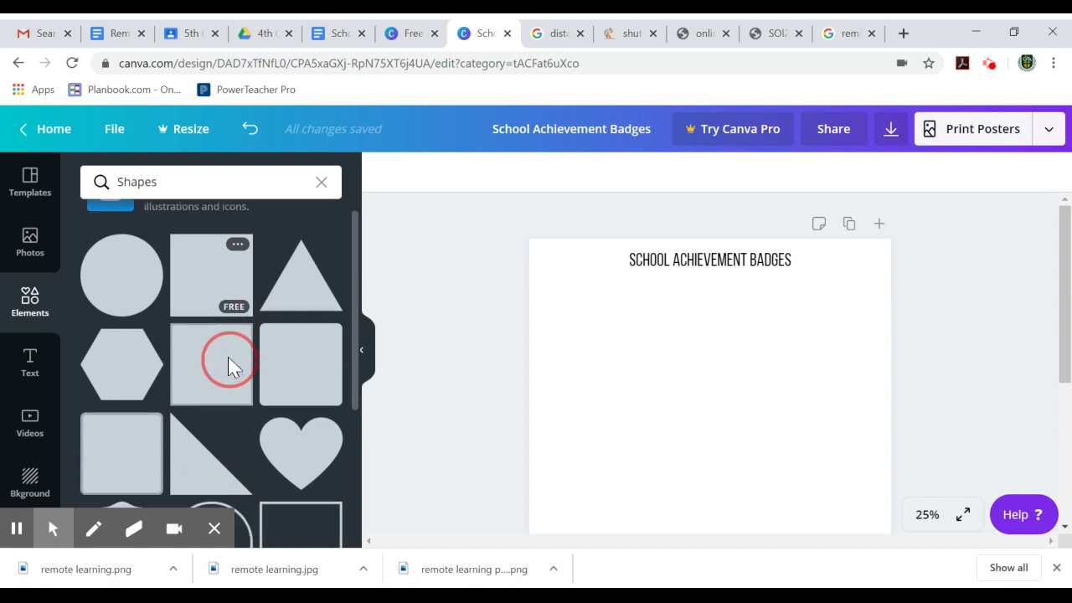
scroll(239, 366, "down", 3)
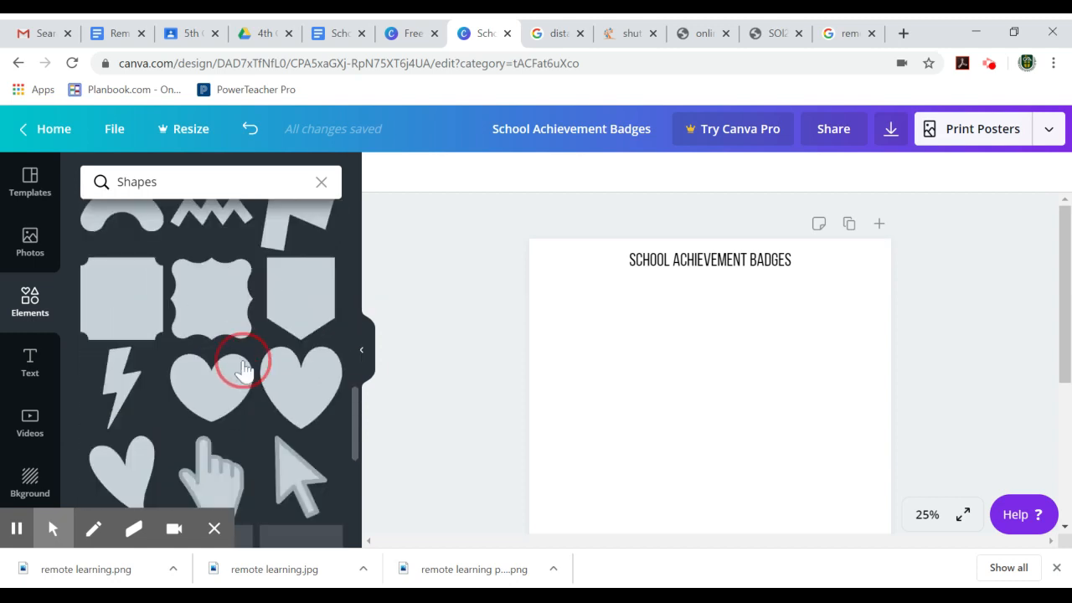
scroll(243, 369, "down", 3)
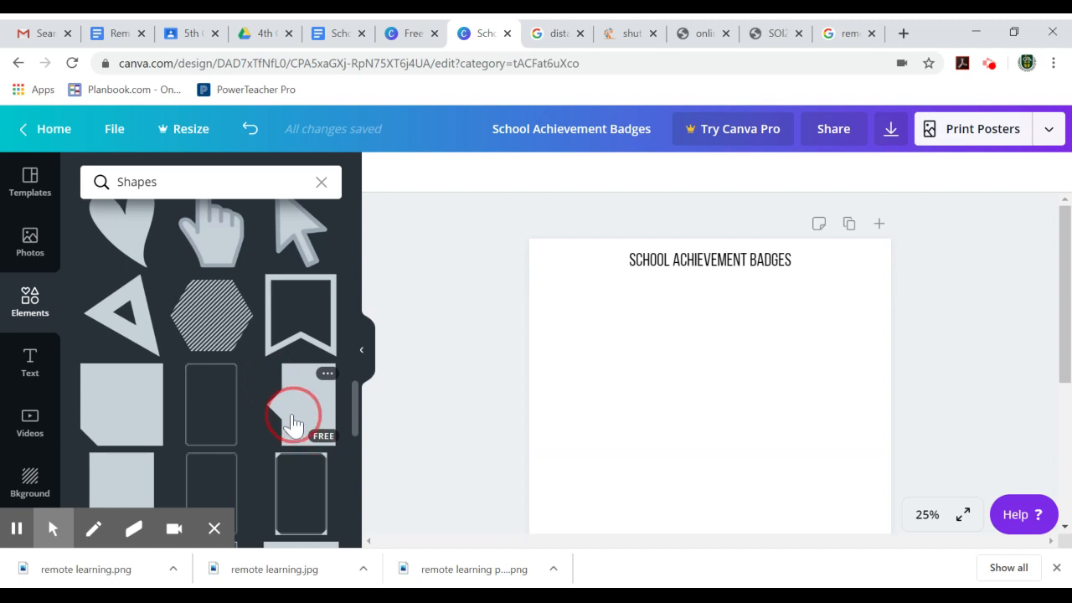
scroll(280, 406, "down", 3)
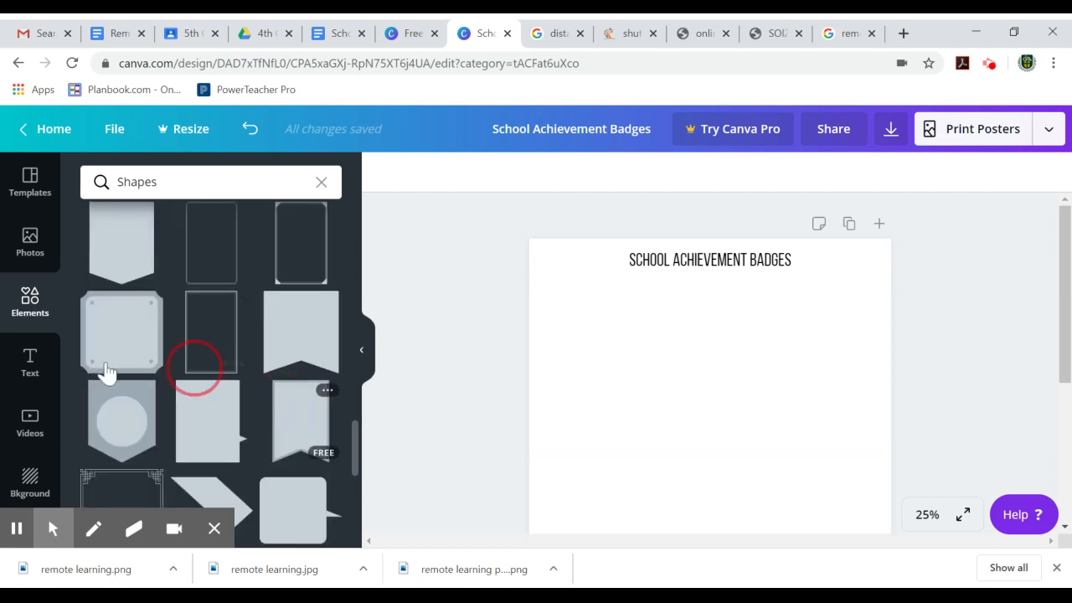
scroll(209, 354, "down", 5)
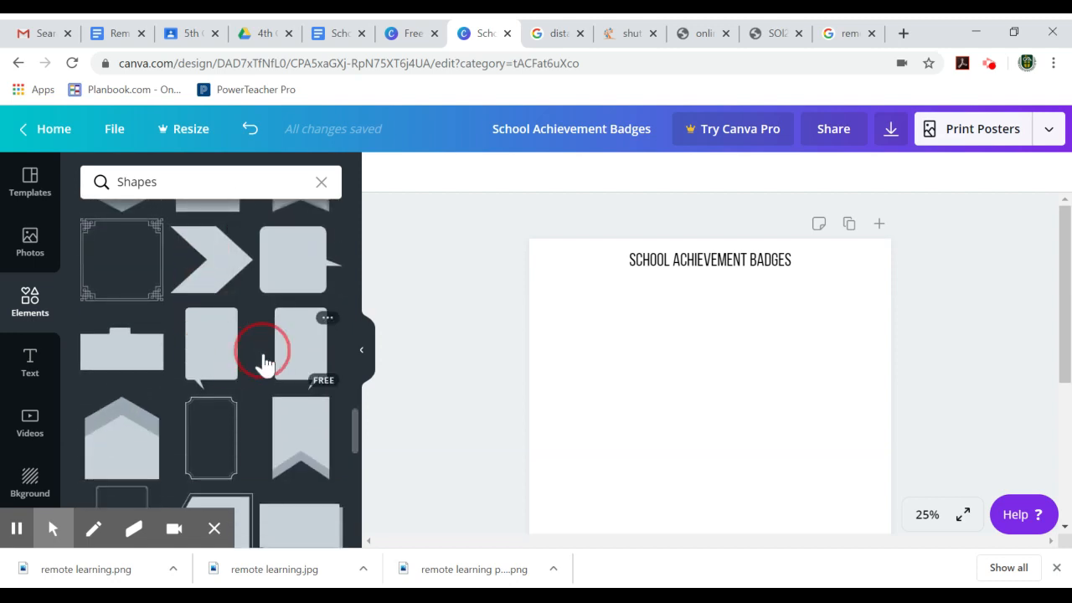
scroll(263, 361, "down", 8)
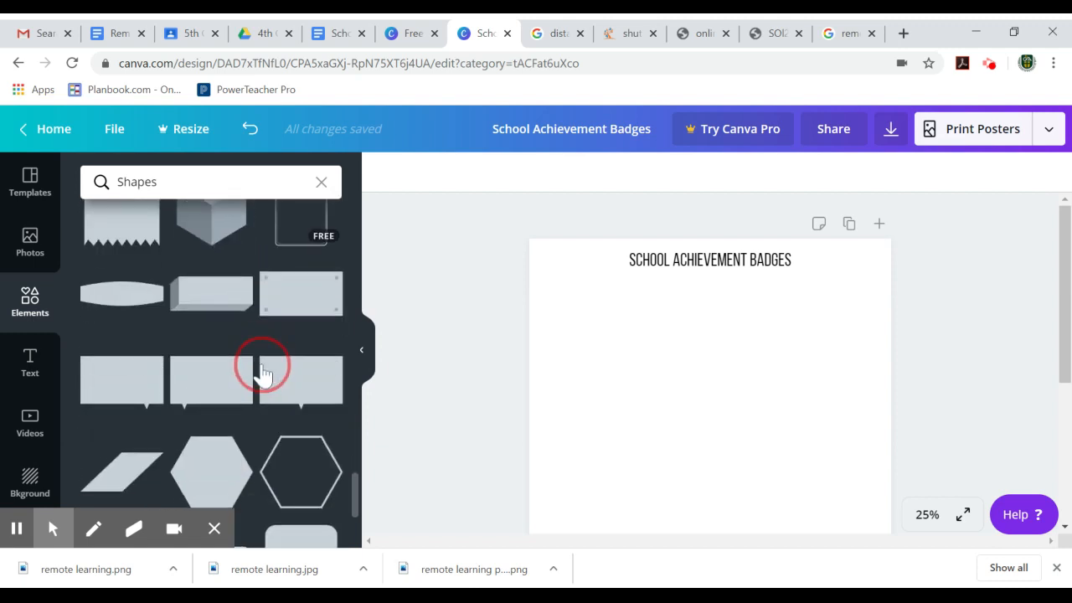
scroll(263, 374, "down", 8)
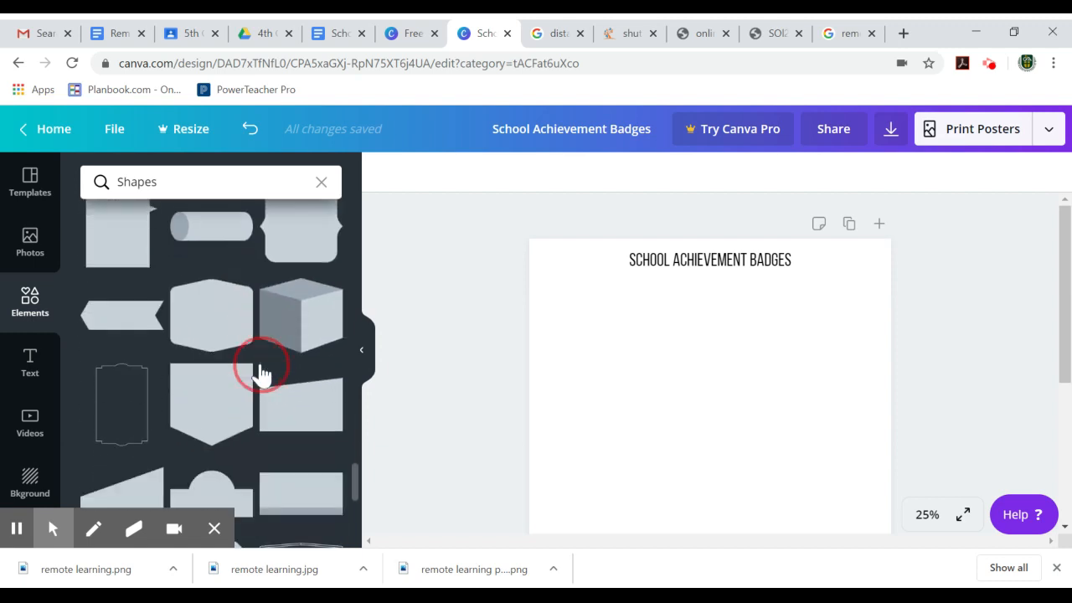
scroll(263, 375, "down", 3)
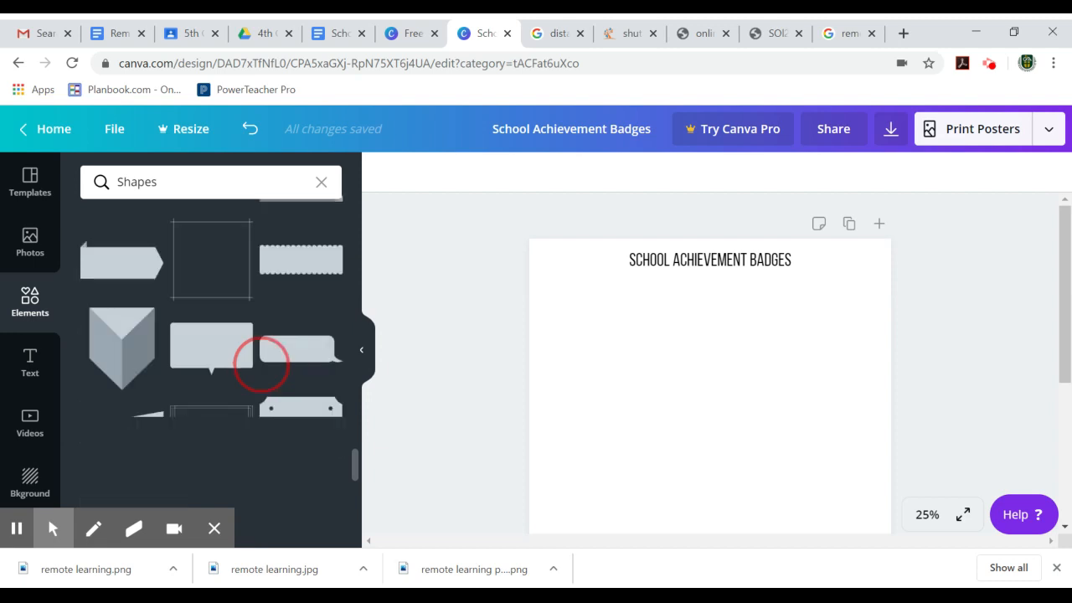
scroll(261, 364, "down", 2)
scroll(261, 364, "down", 8)
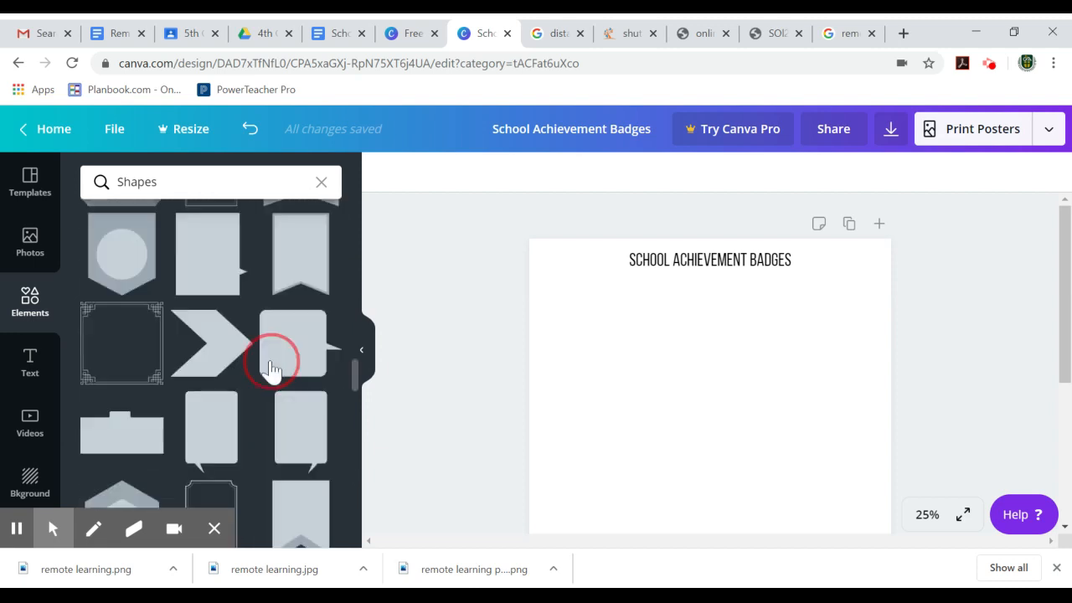
scroll(272, 368, "up", 15)
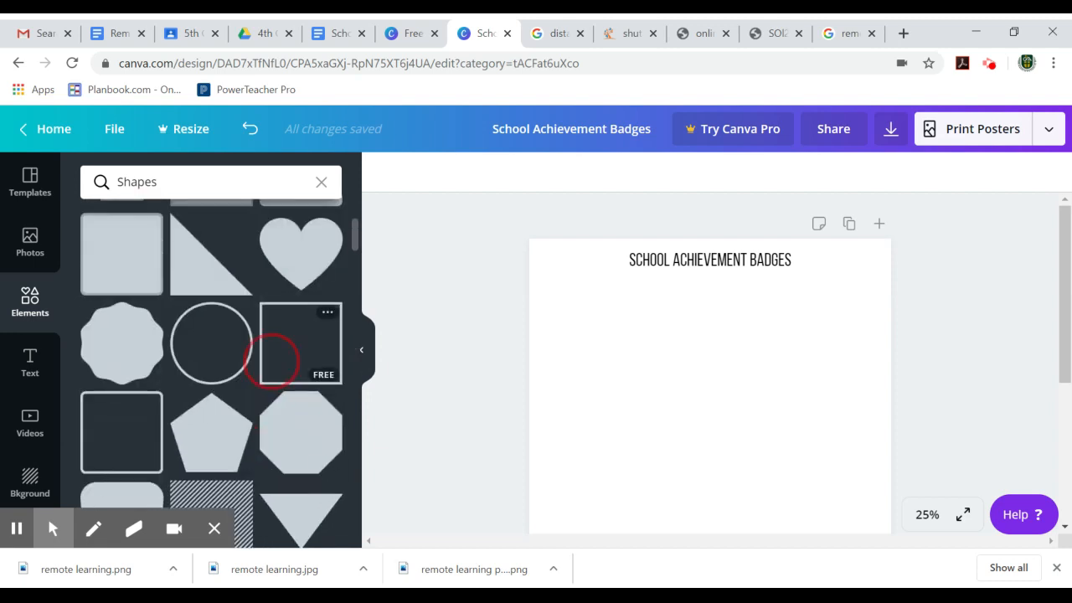
- Add a solid circle to the poster, place it below the heading at the page's left side, and shrink it to about a third of the page width
mouse_move(271, 360)
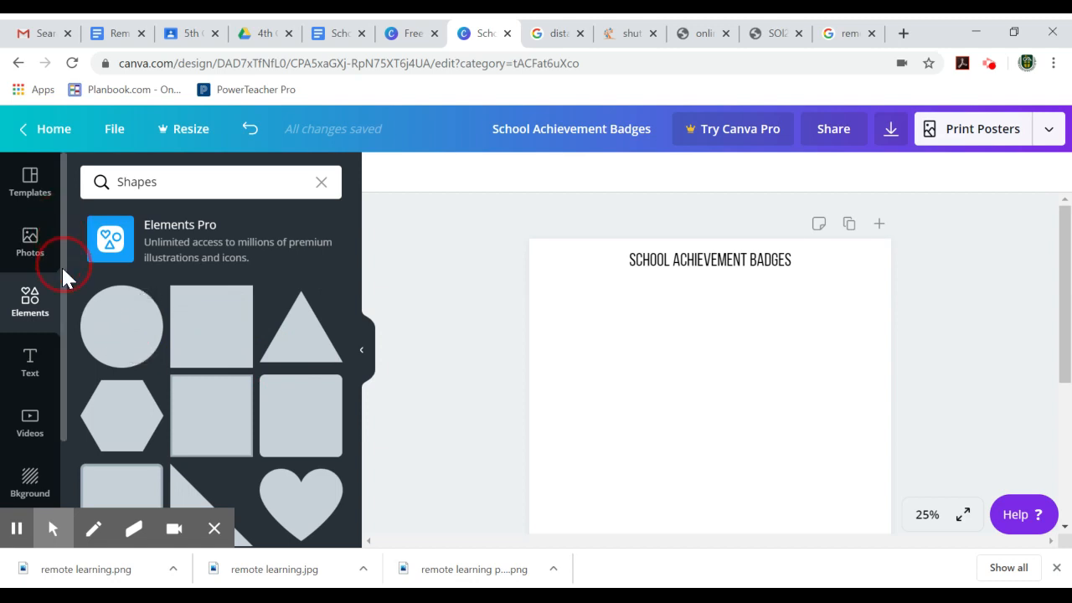
left_click(128, 331)
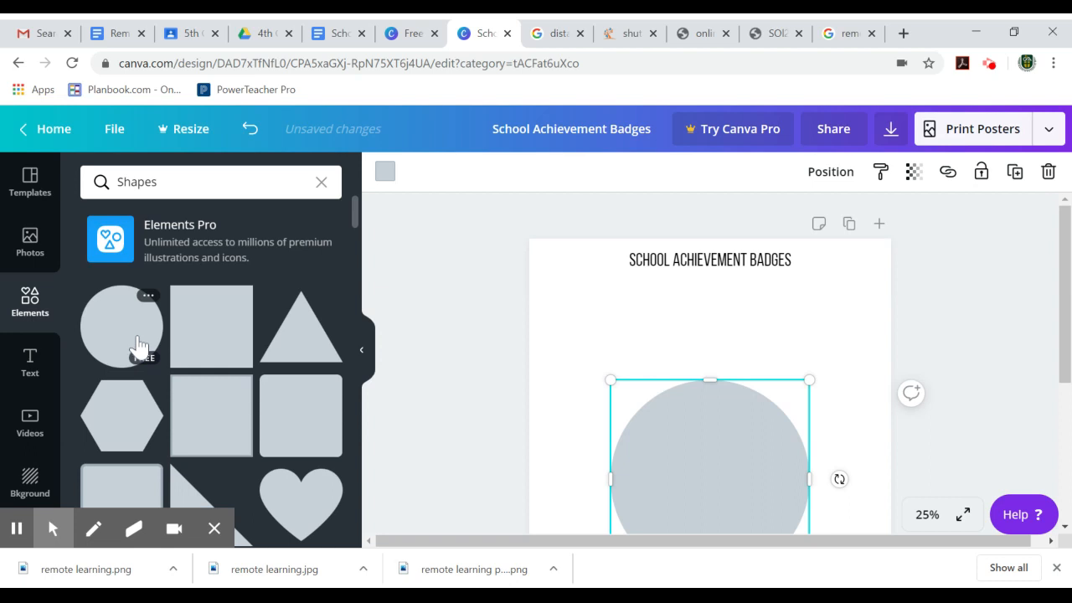
left_click_drag(670, 459, 600, 371)
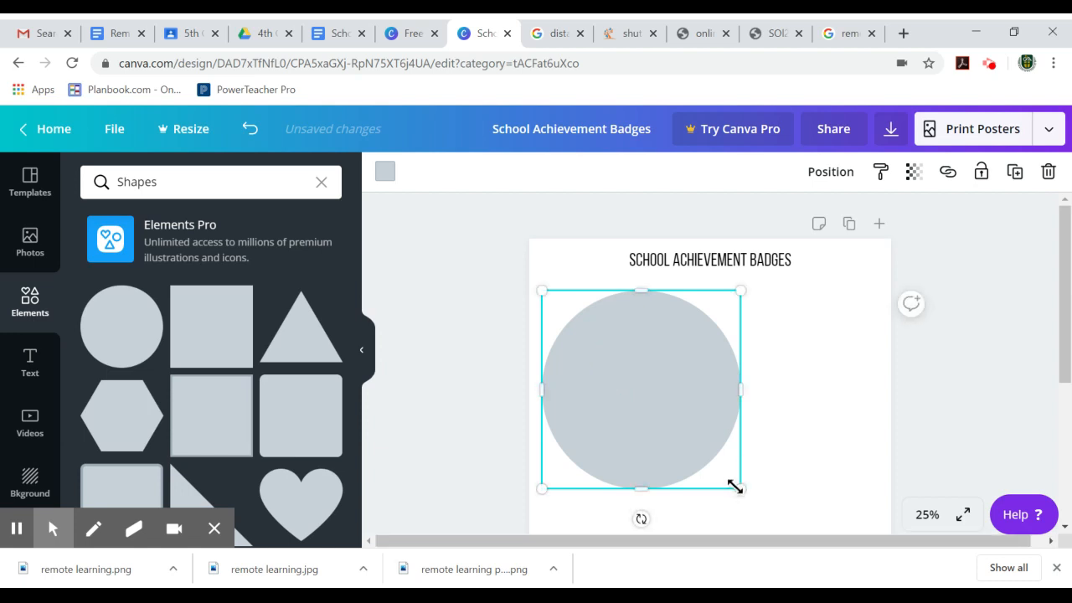
left_click_drag(742, 493, 637, 446)
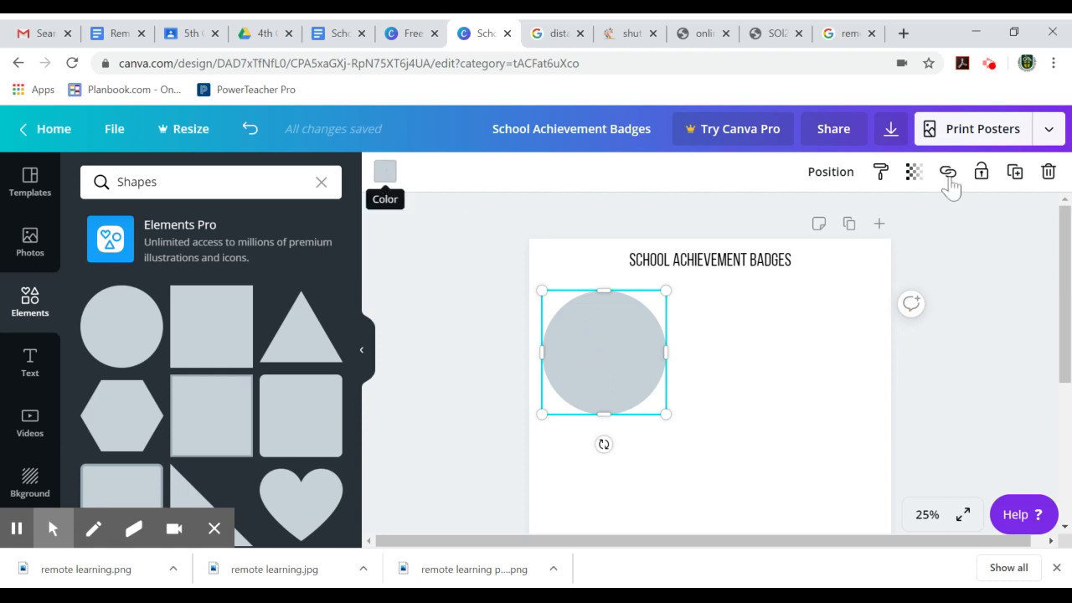
- Recolour the circle light green and enlarge it to about two fifths of the page width
left_click(383, 179)
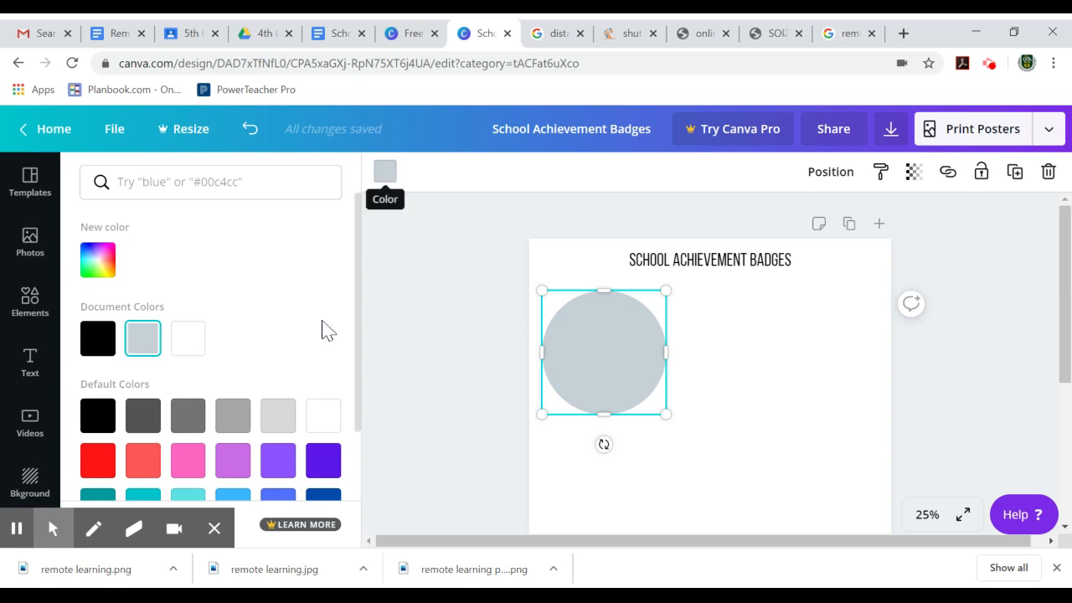
scroll(285, 381, "down", 1)
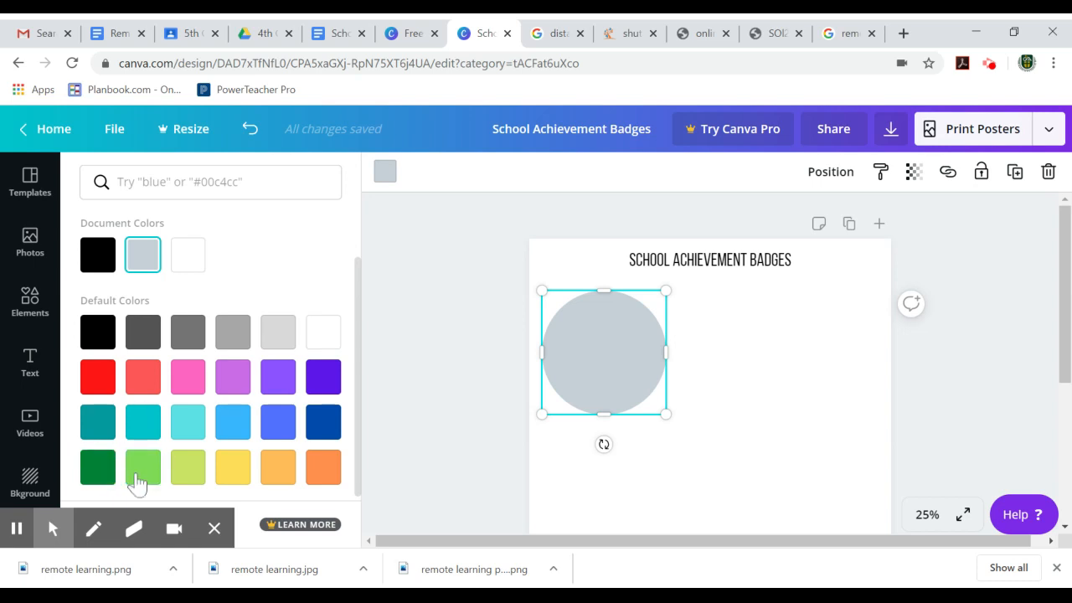
left_click(96, 483)
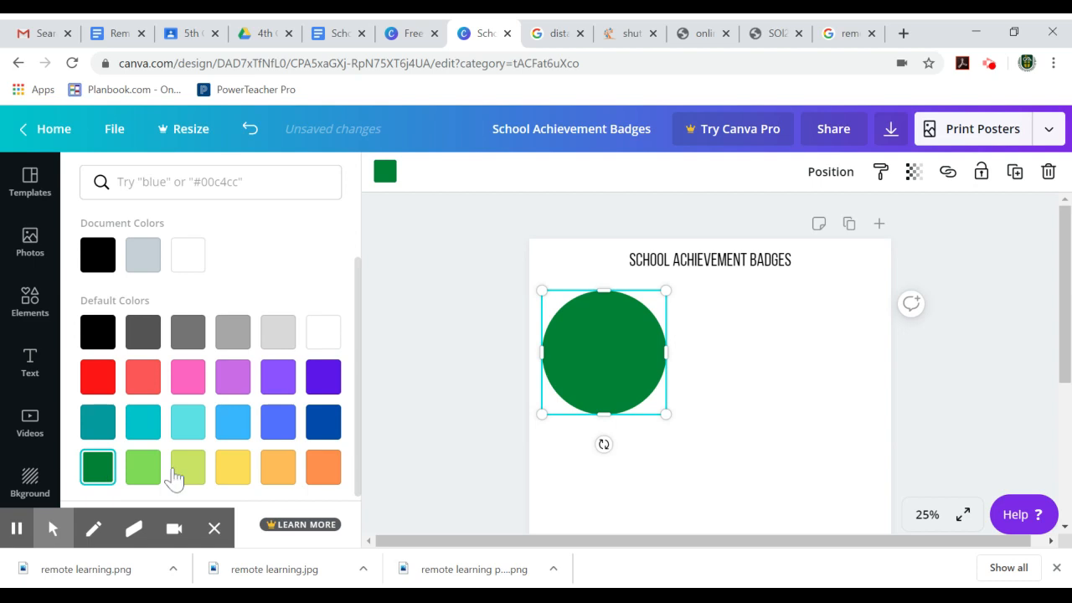
left_click(151, 484)
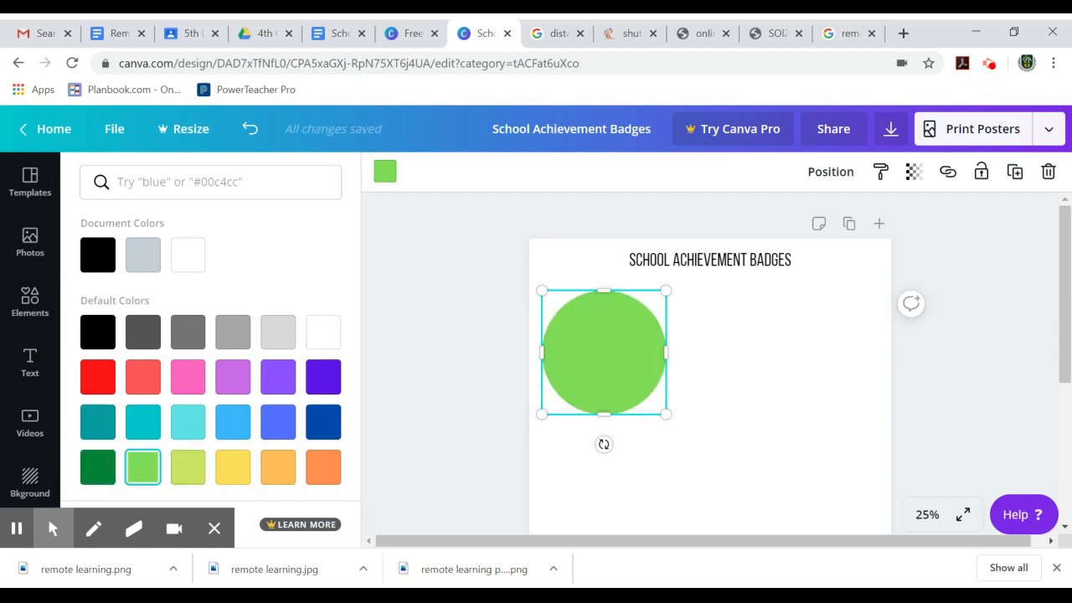
left_click_drag(665, 413, 672, 452)
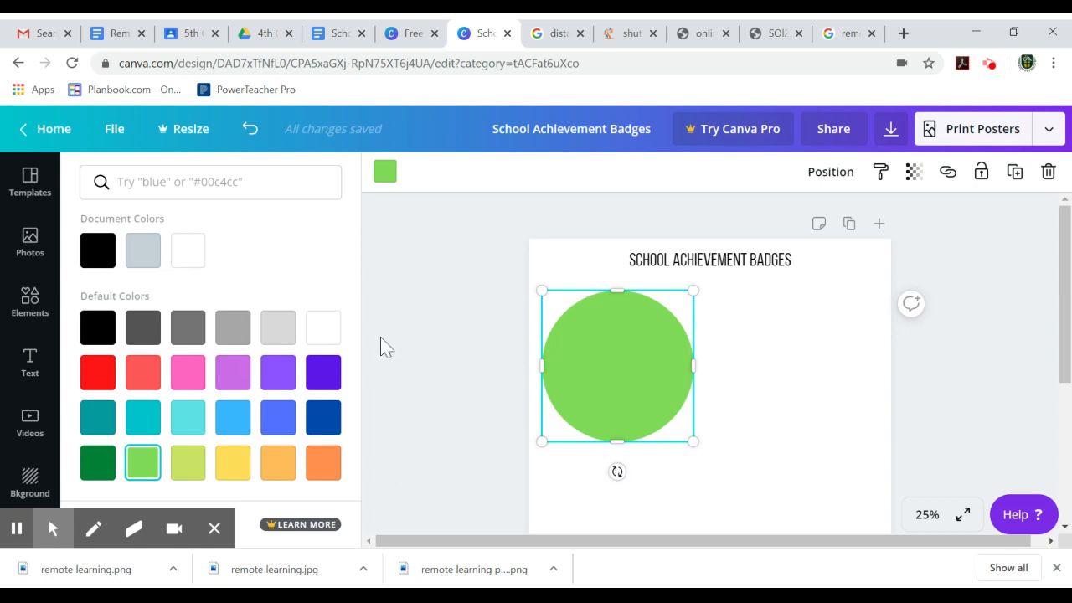
- Review the example badge images in the other browser tabs and return to the poster design
left_click(712, 35)
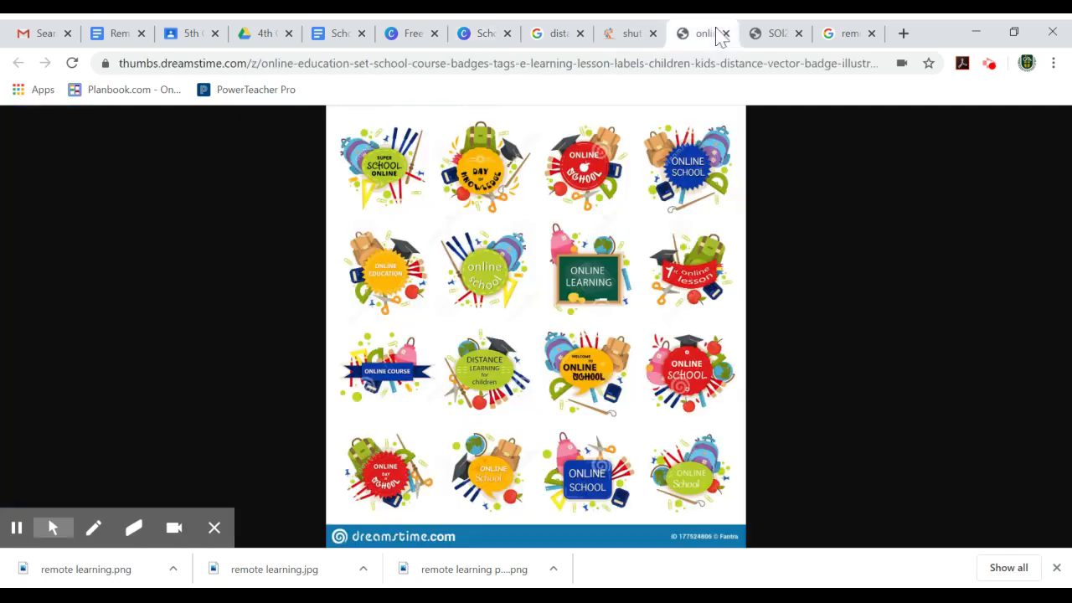
left_click(632, 35)
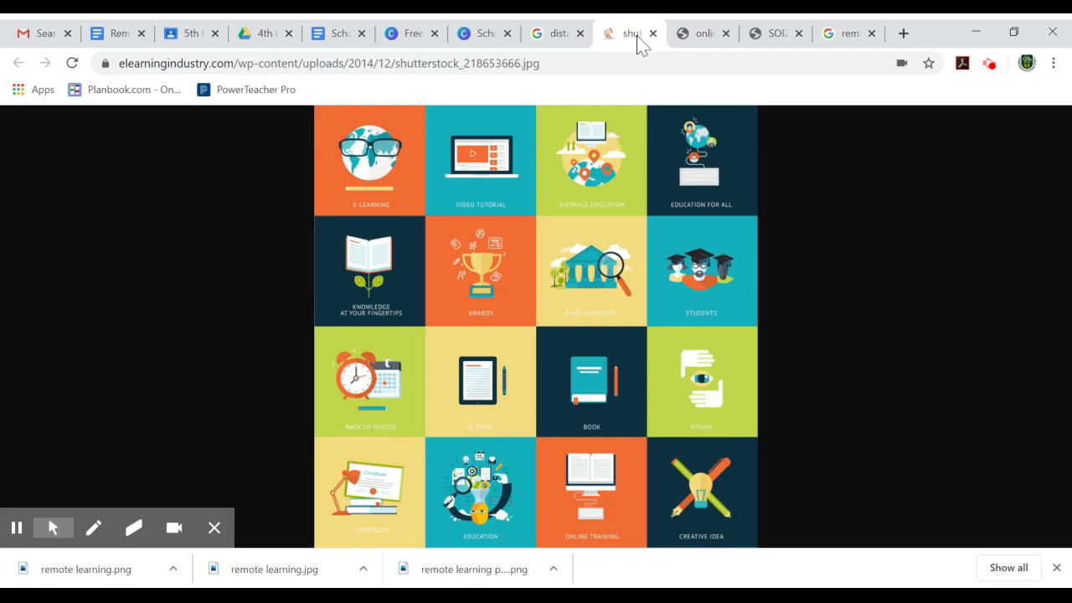
left_click(691, 34)
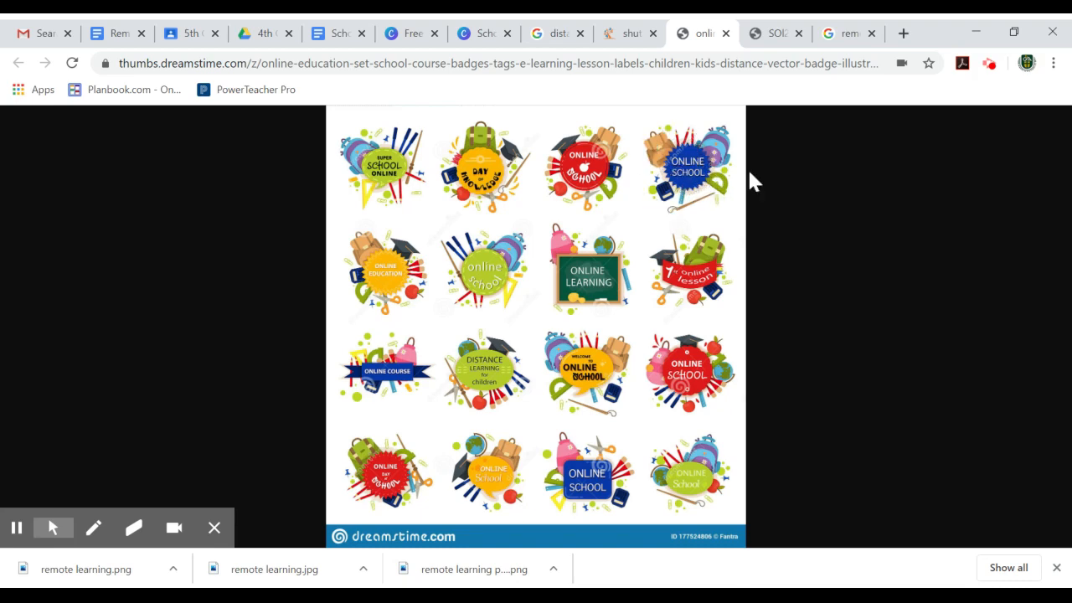
left_click(771, 35)
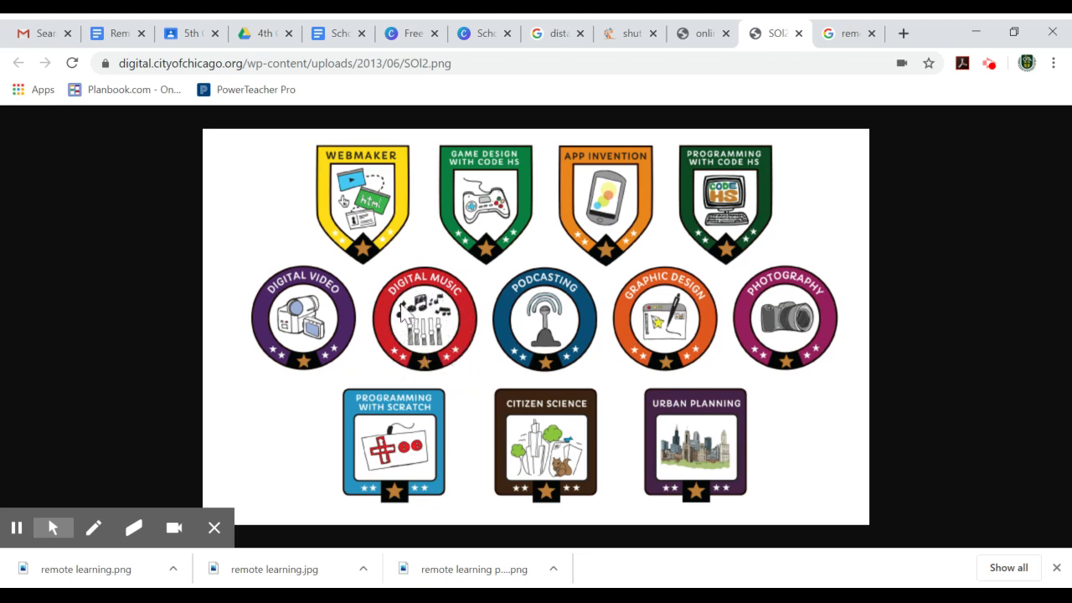
left_click(484, 33)
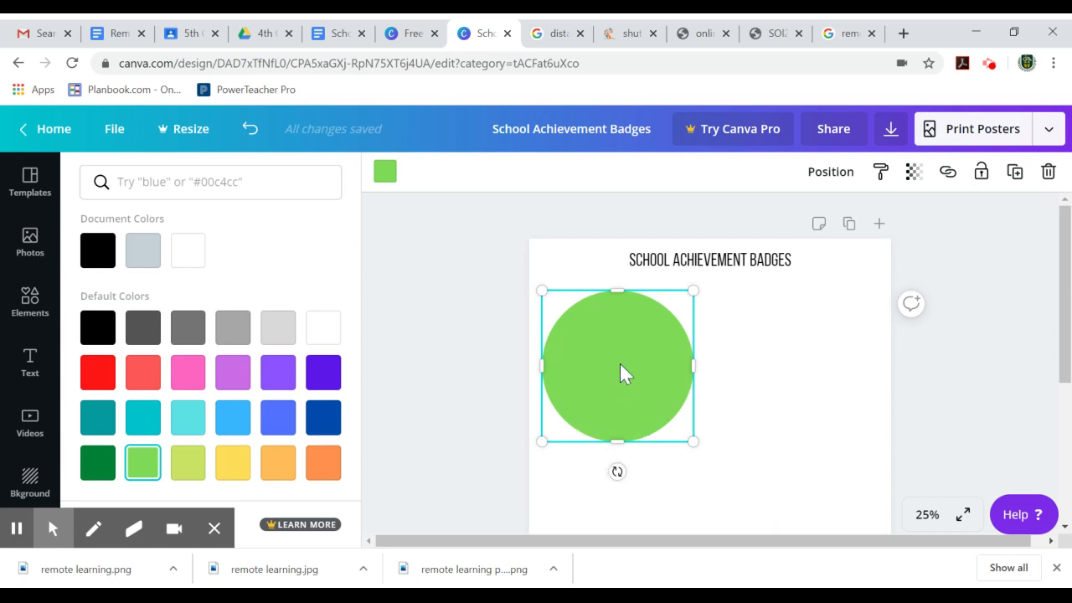
- Add a second solid circle, make it slightly smaller than the light green one, and centre it on top to leave an even border
left_click(33, 321)
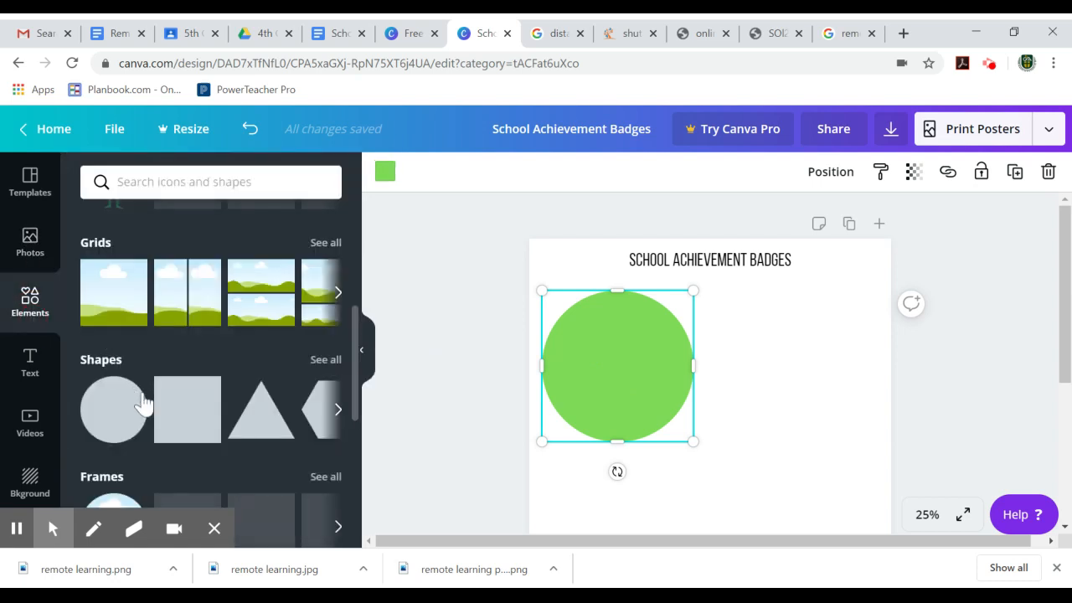
left_click(111, 414)
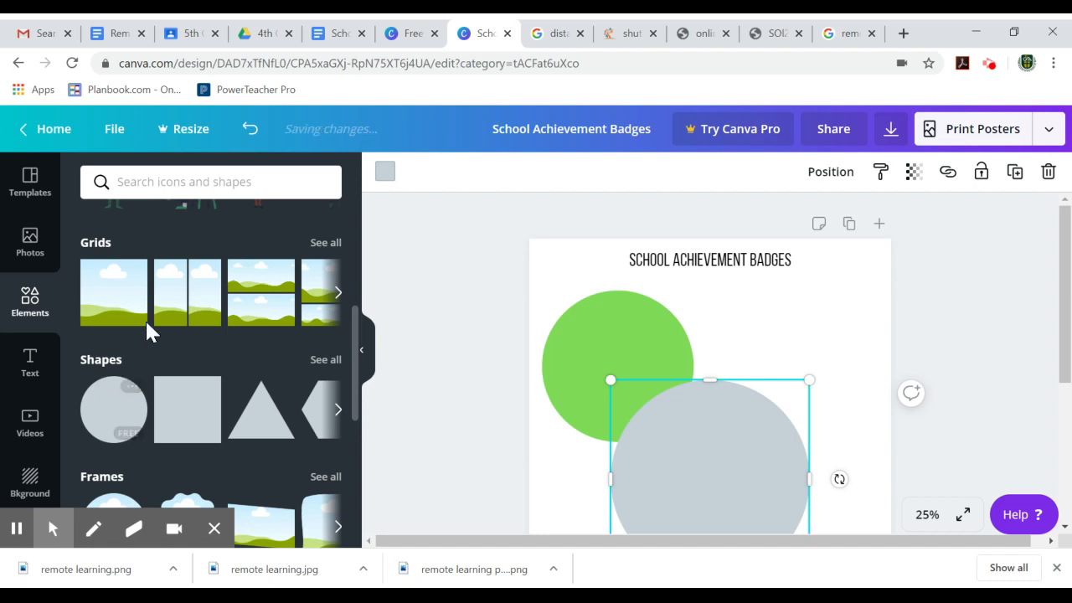
left_click_drag(809, 381, 783, 454)
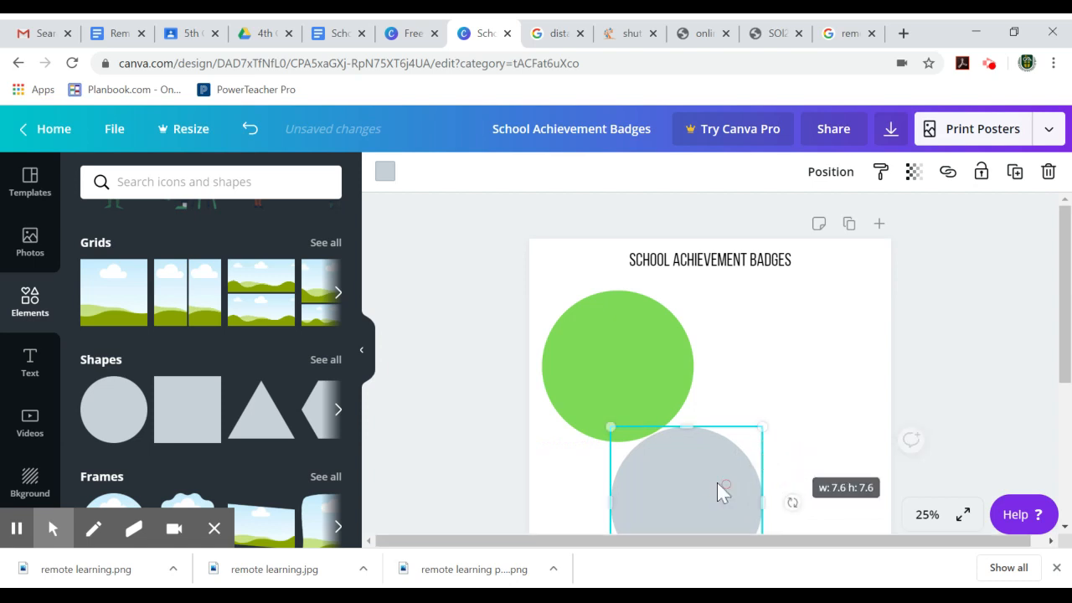
left_click_drag(711, 469, 643, 343)
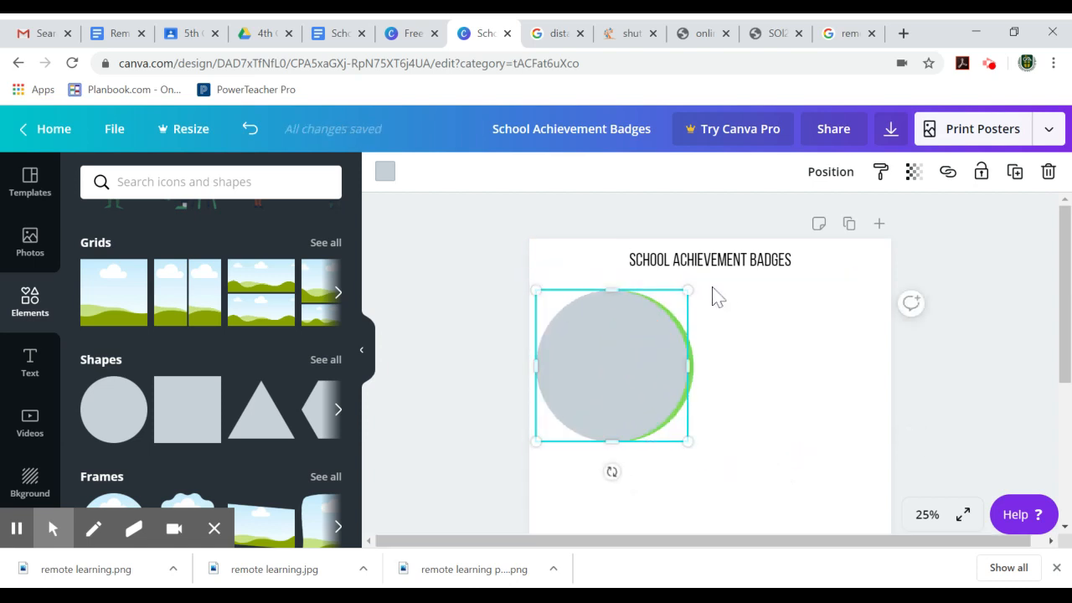
left_click_drag(690, 284, 677, 299)
left_click_drag(637, 347, 649, 338)
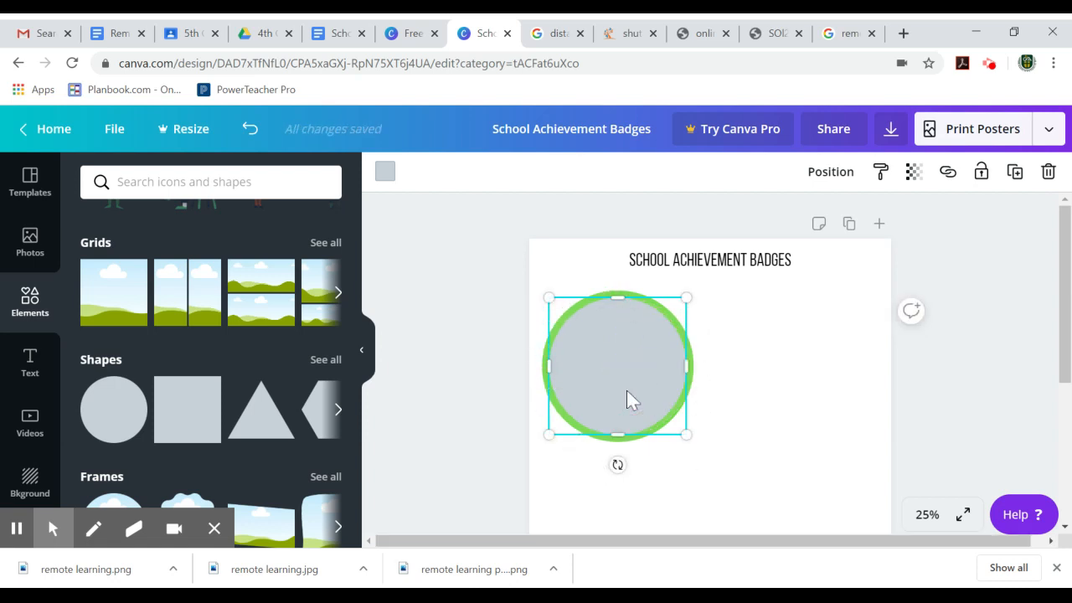
- Recolour the inner circle dark green
left_click(384, 171)
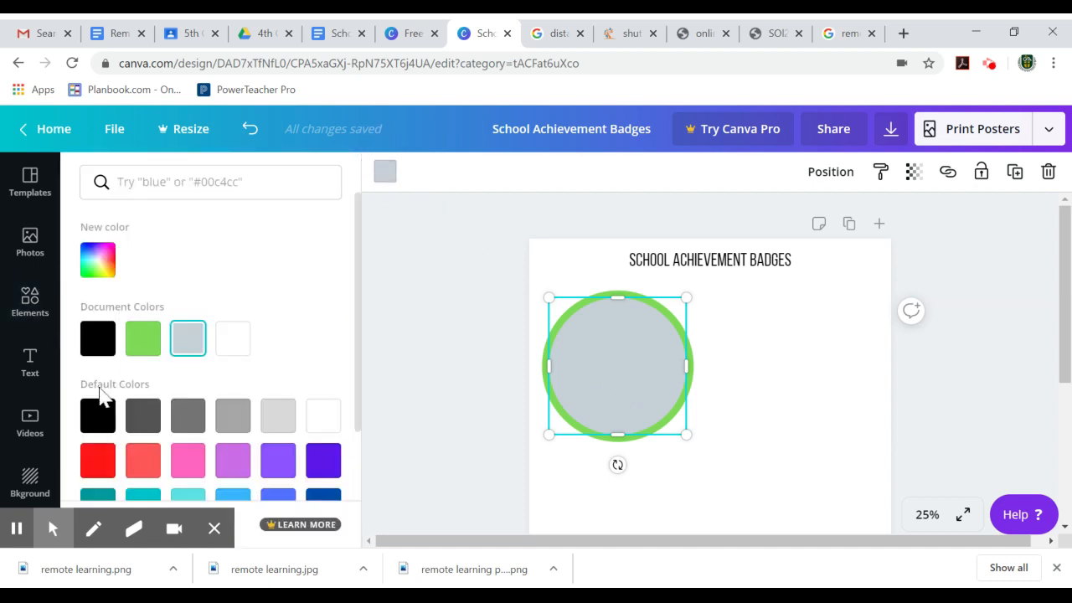
scroll(108, 411, "down", 1)
left_click(98, 462)
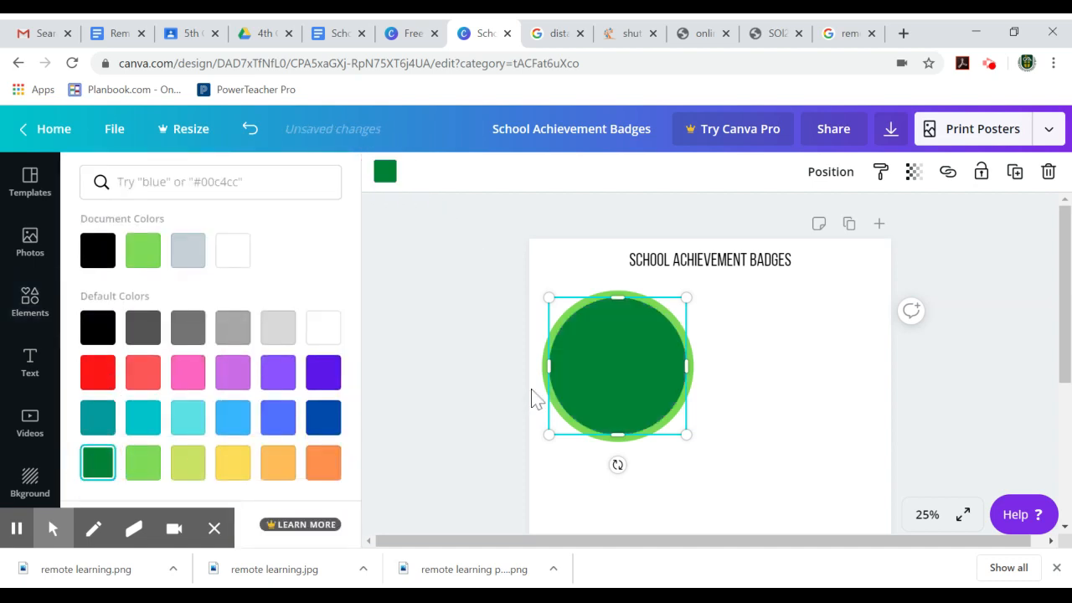
left_click(822, 379)
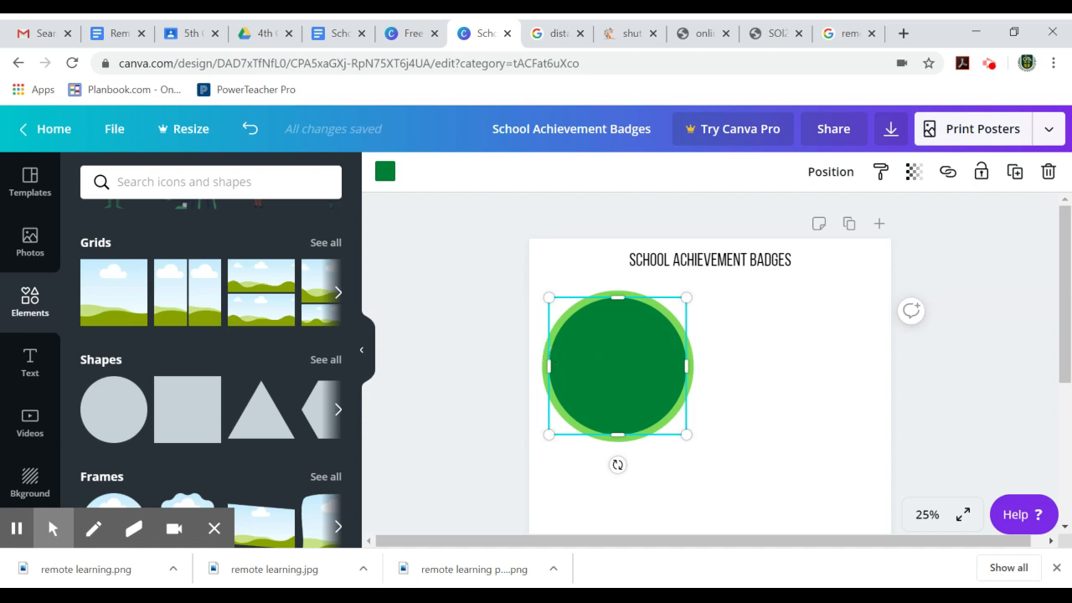
- Examine the font combinations in the text library for a lettering style suited to the badge
left_click(31, 371)
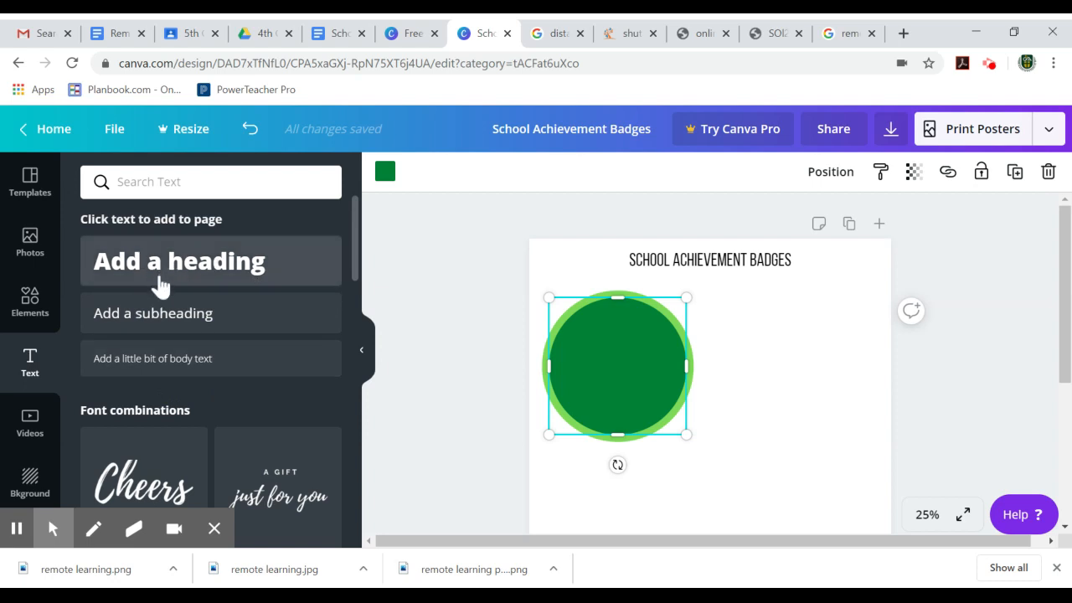
scroll(166, 293, "down", 1)
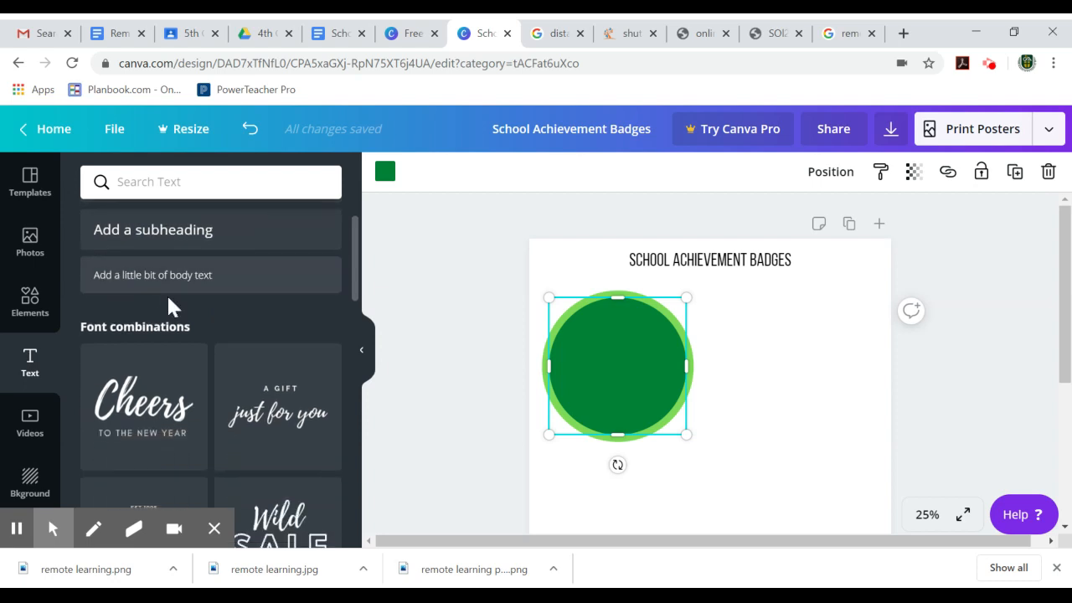
scroll(172, 295, "down", 1)
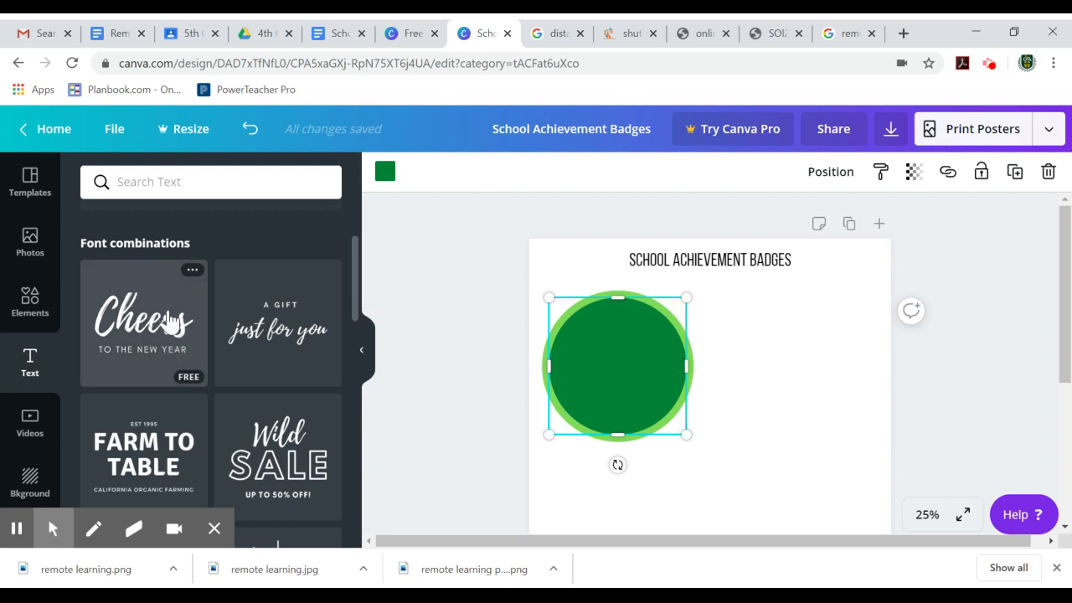
scroll(168, 321, "down", 1)
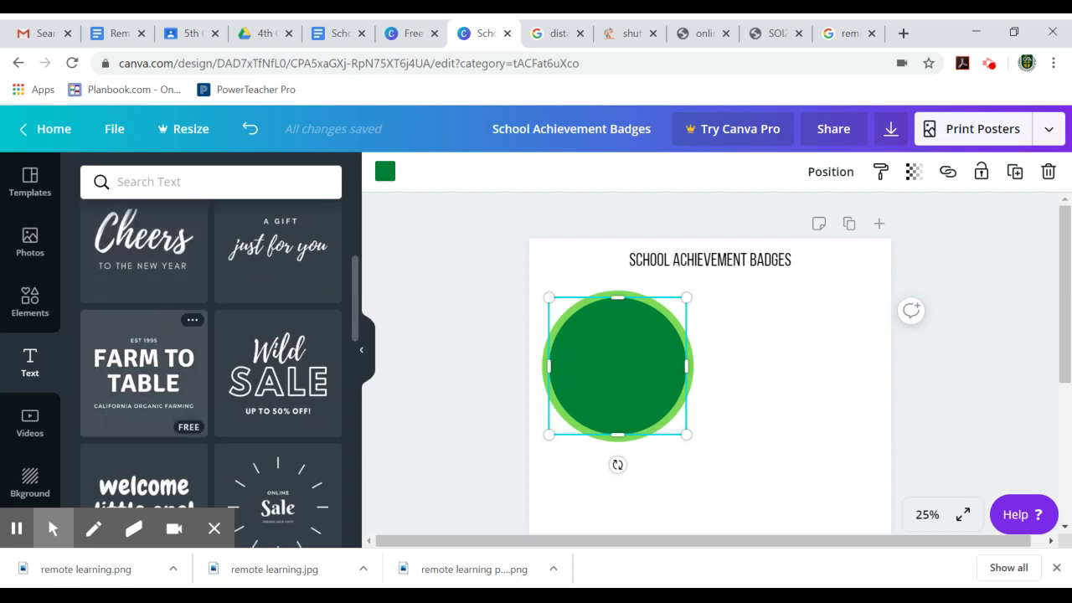
scroll(167, 323, "up", 1)
scroll(165, 325, "down", 1)
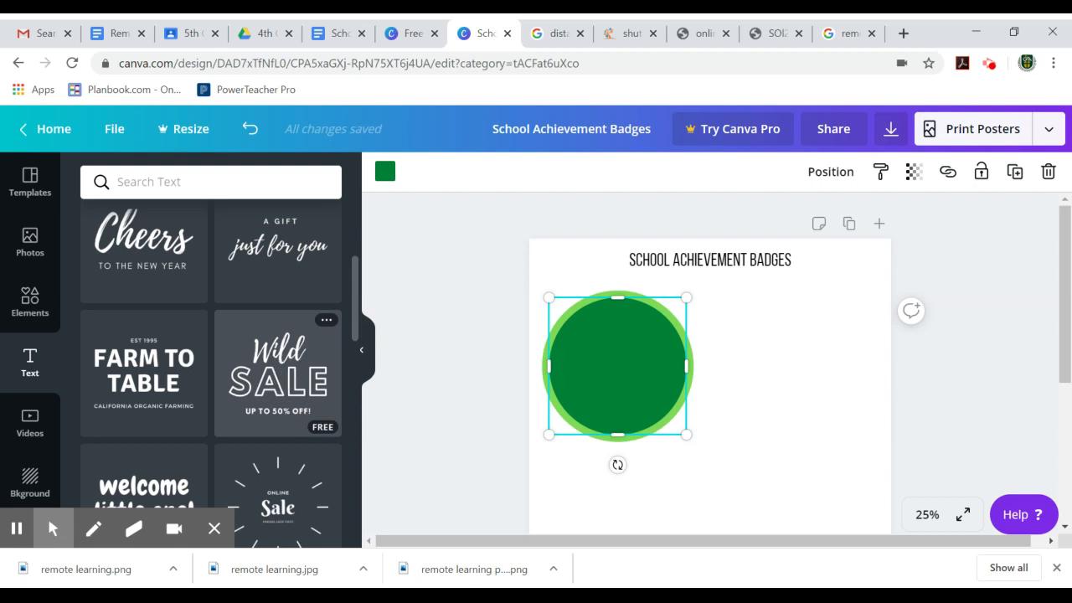
scroll(276, 377, "down", 1)
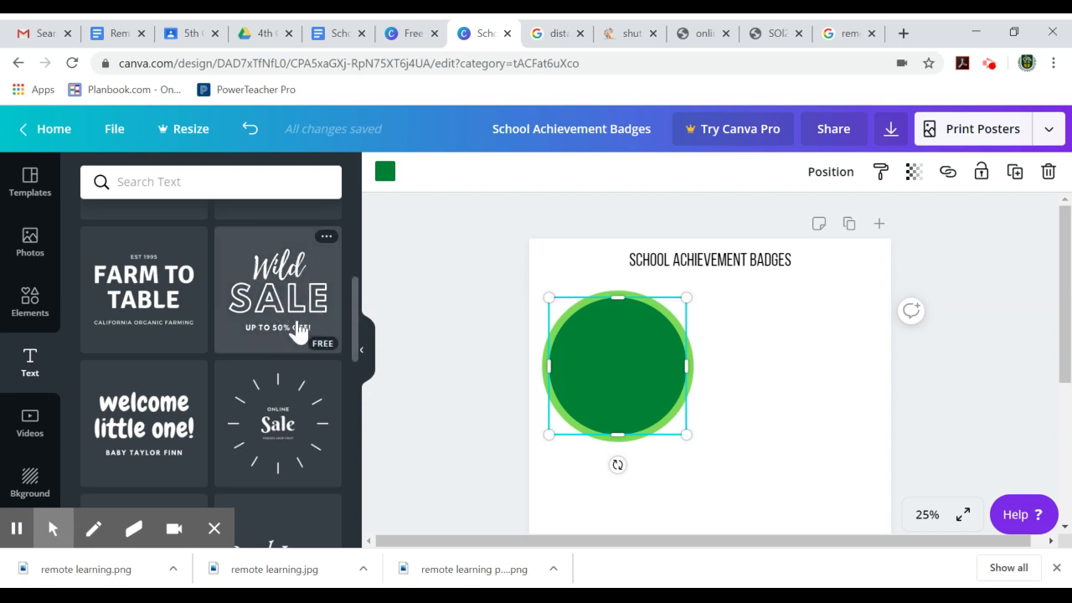
scroll(301, 335, "down", 3)
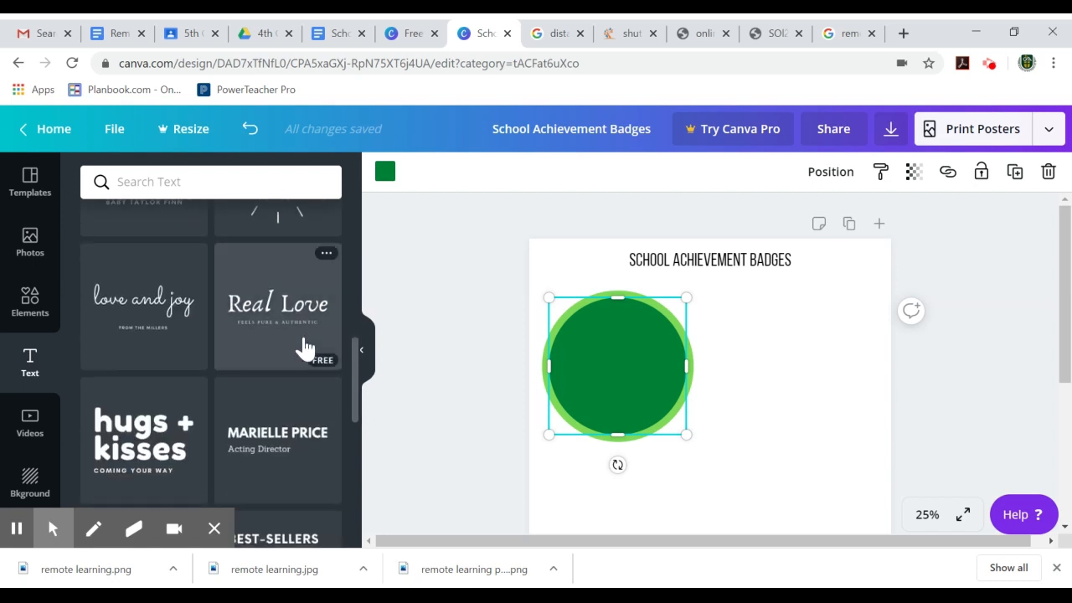
scroll(306, 348, "down", 3)
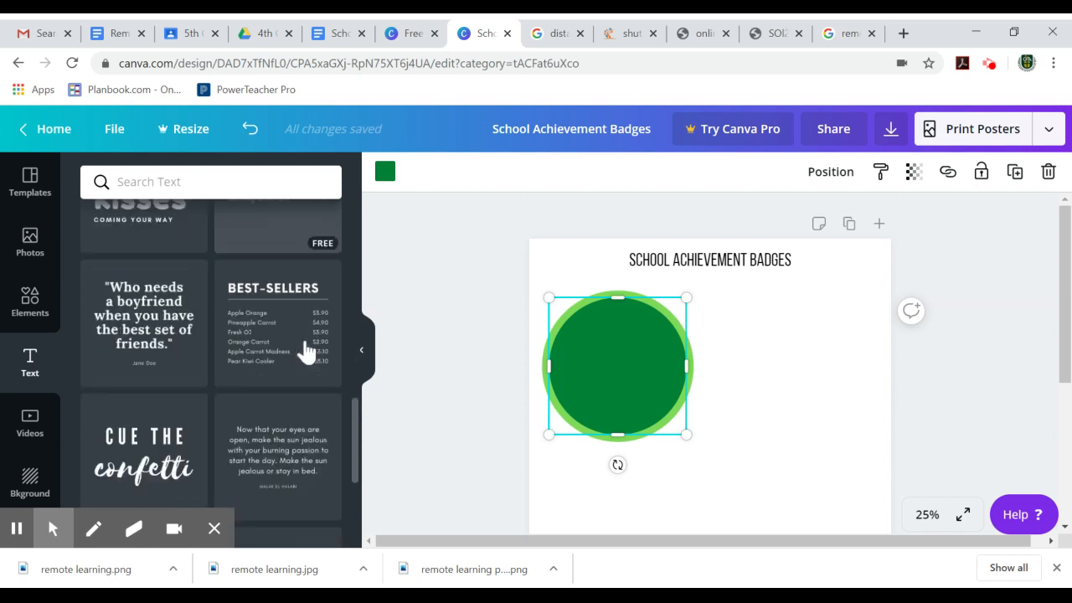
scroll(308, 352, "down", 2)
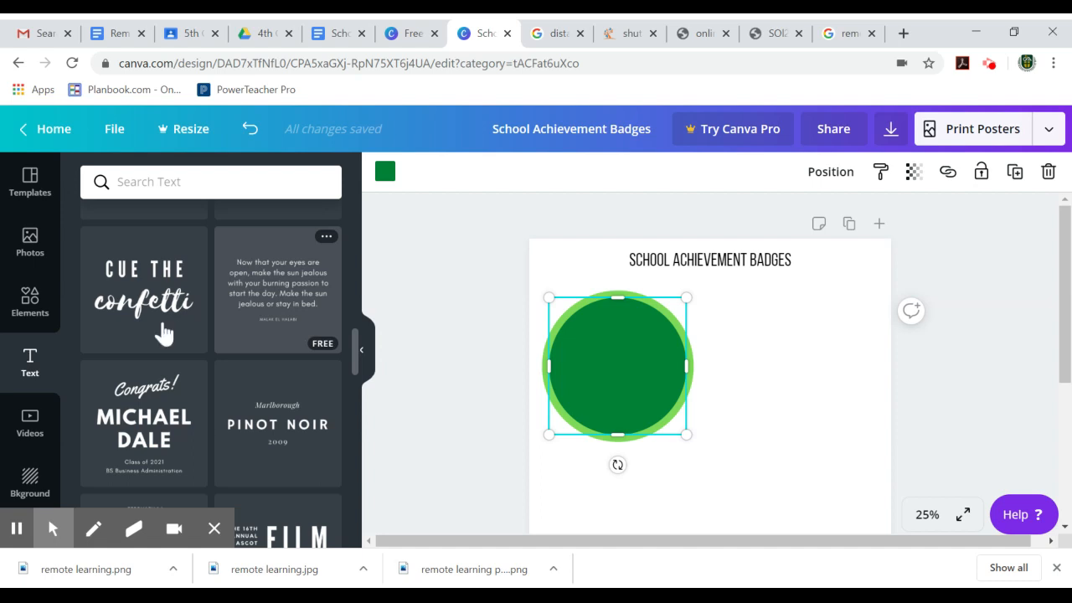
- Add the "CUE THE confetti" font combination, shrink it to about a quarter of the page width, and place it in the badge's lower half
left_click_drag(163, 297, 288, 307)
left_click_drag(738, 393, 718, 399)
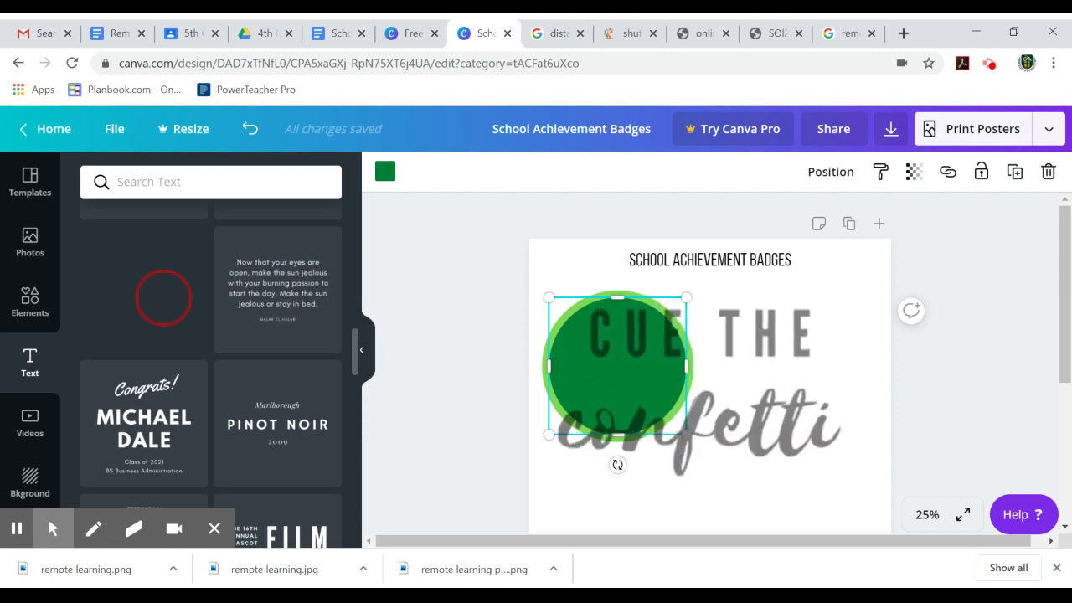
left_click_drag(620, 379, 620, 378)
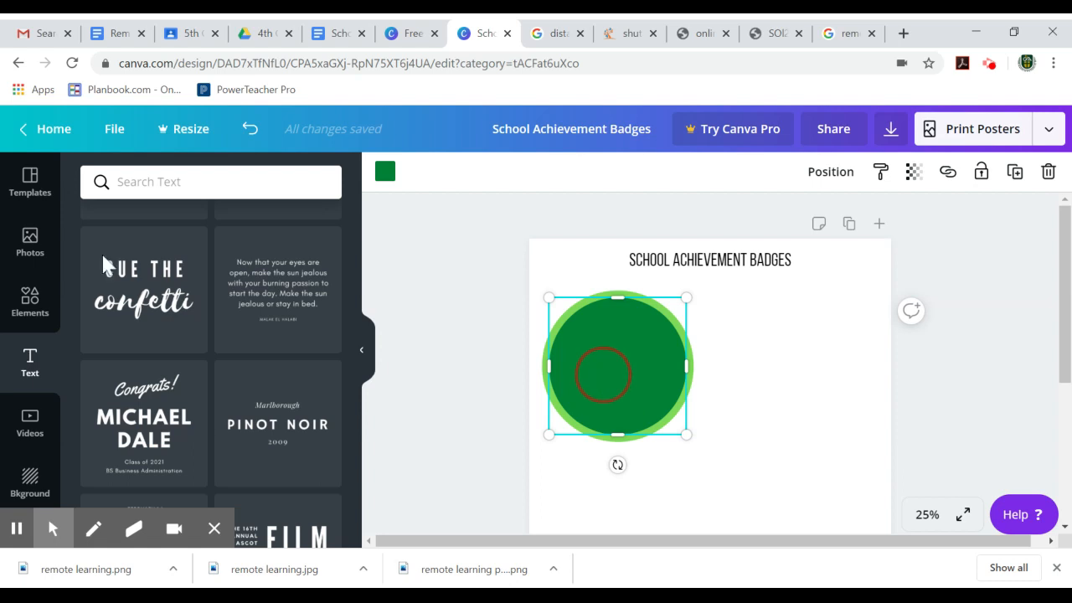
left_click(155, 289)
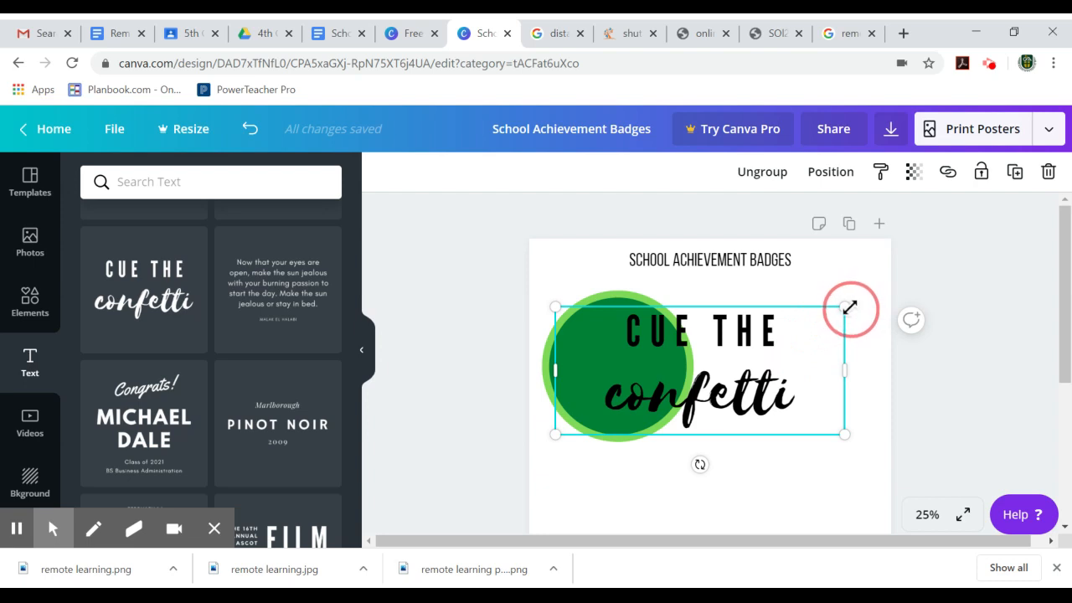
left_click_drag(849, 308, 638, 377)
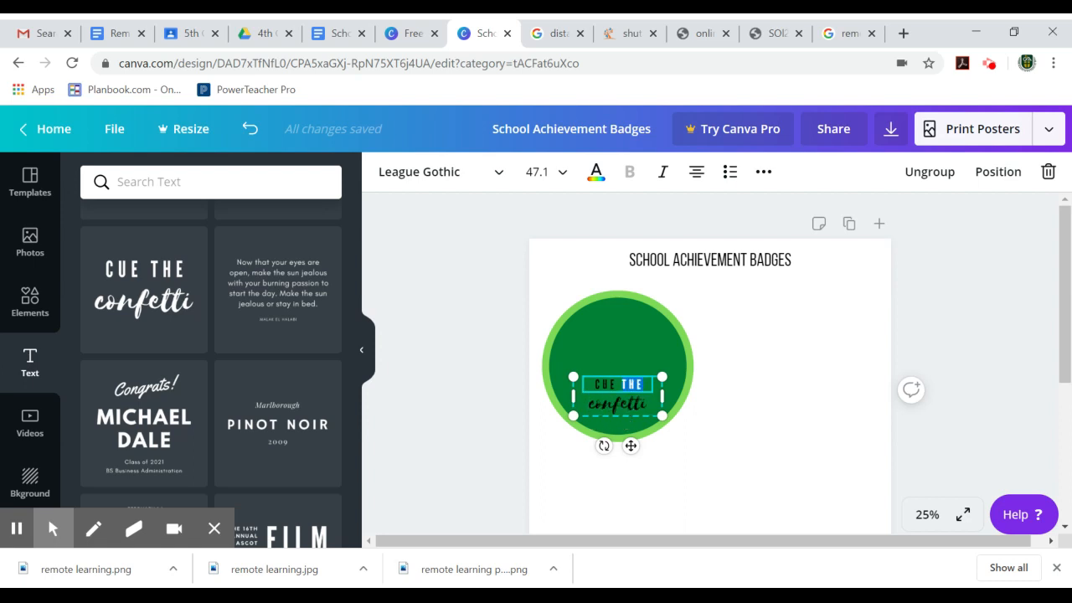
- Replace the badge's "CUE THE" line with "REMOTE"
key("BackSpace")
key("BackSpace")
key("BackSpace")
key("BackSpace")
key("BackSpace")
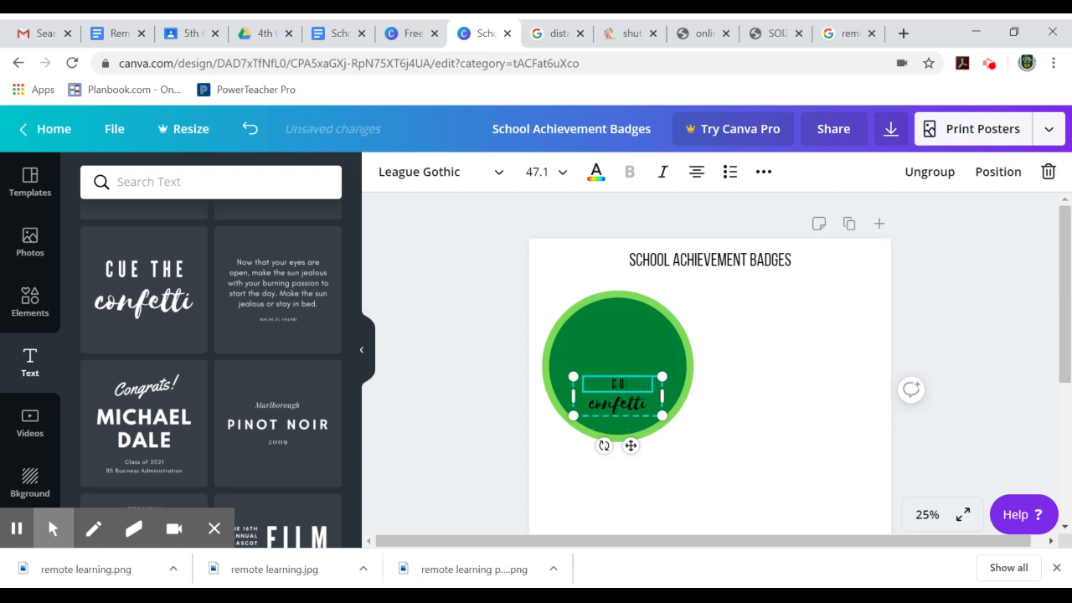
type("REMOTE")
- Replace the script word "confetti" on the badge with "Learning"
left_click(618, 399)
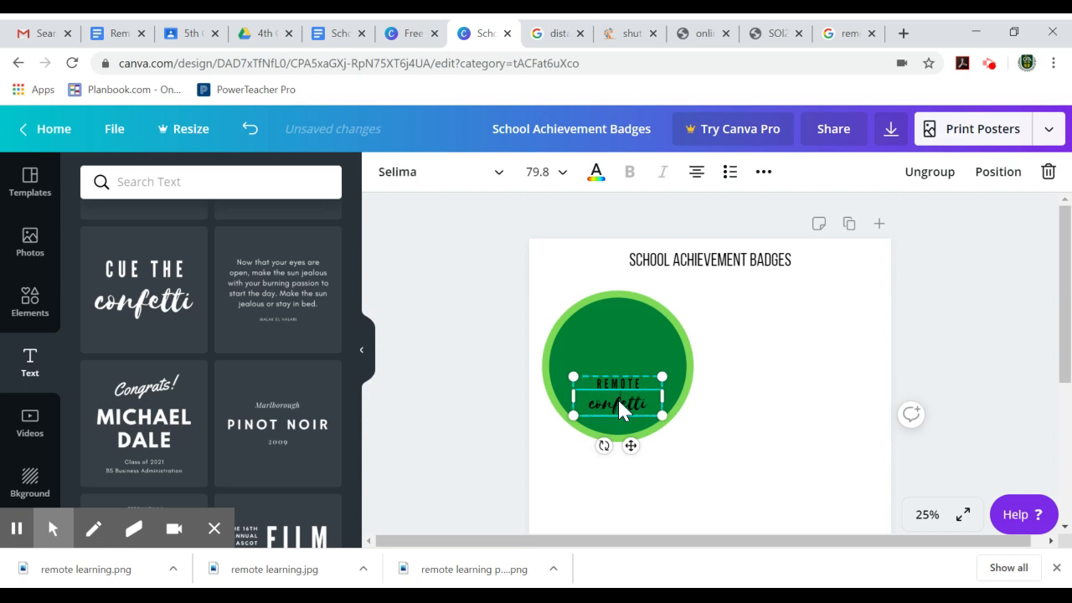
double_click(618, 399)
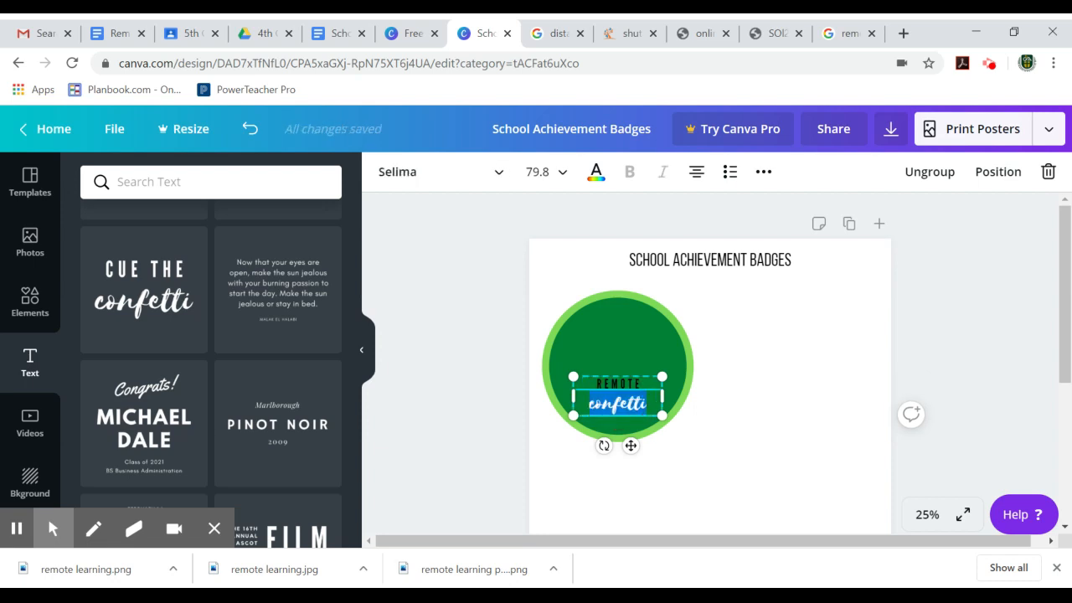
type("Learning")
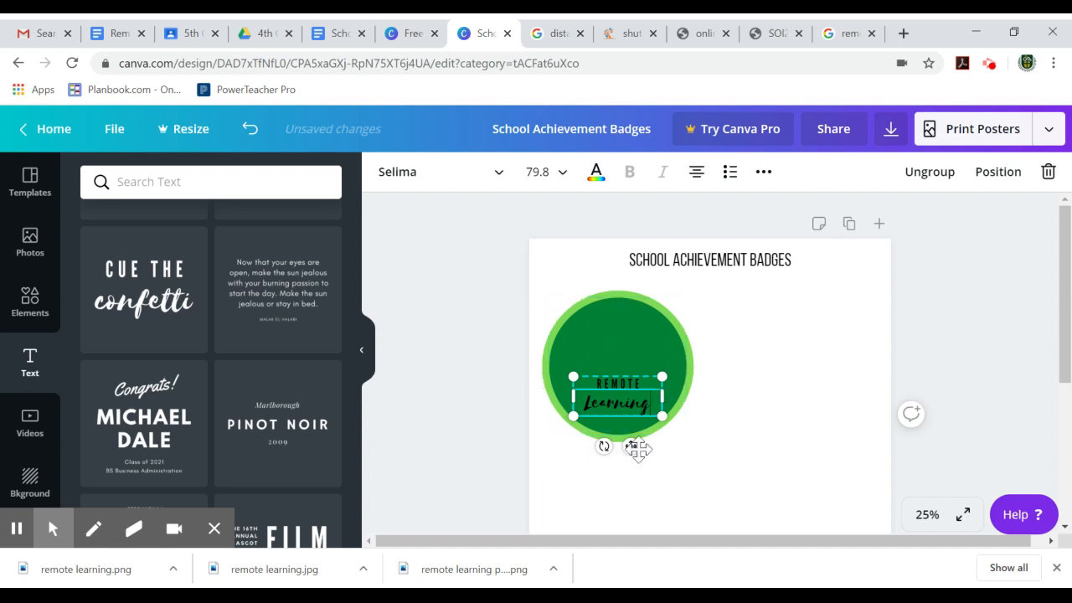
left_click(766, 371)
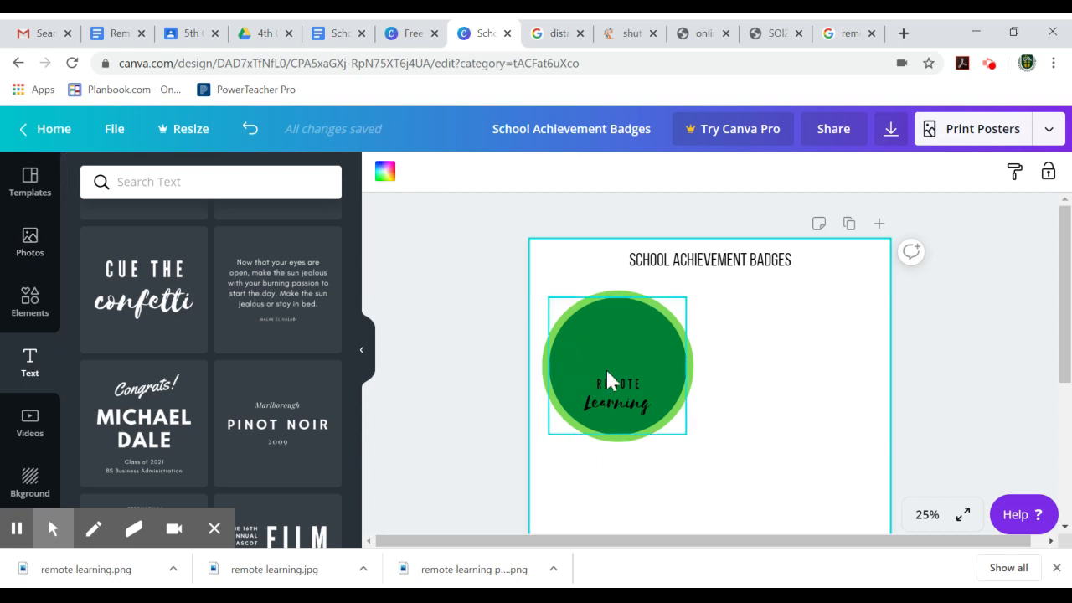
- Open the photo library
left_click(31, 249)
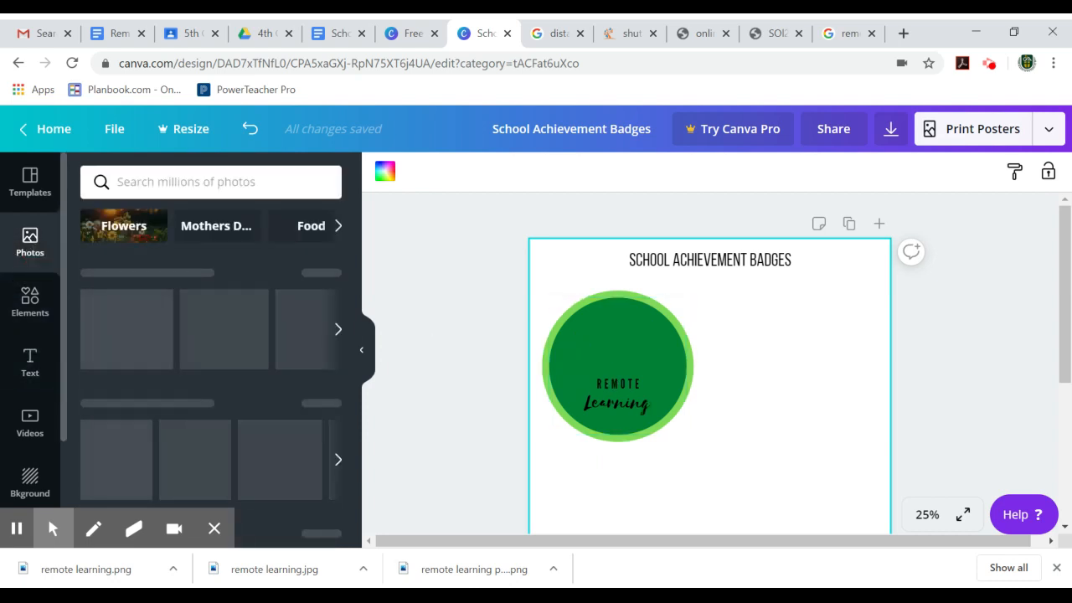